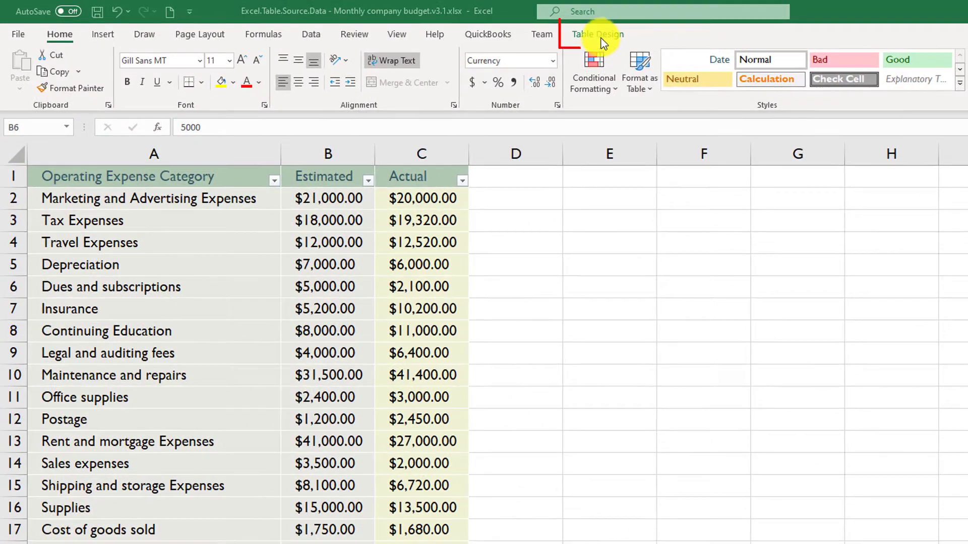
Convert the operating expenses table to a normal range and confirm the conversion.
{"action": "left_click", "coordinate": [602, 36]}
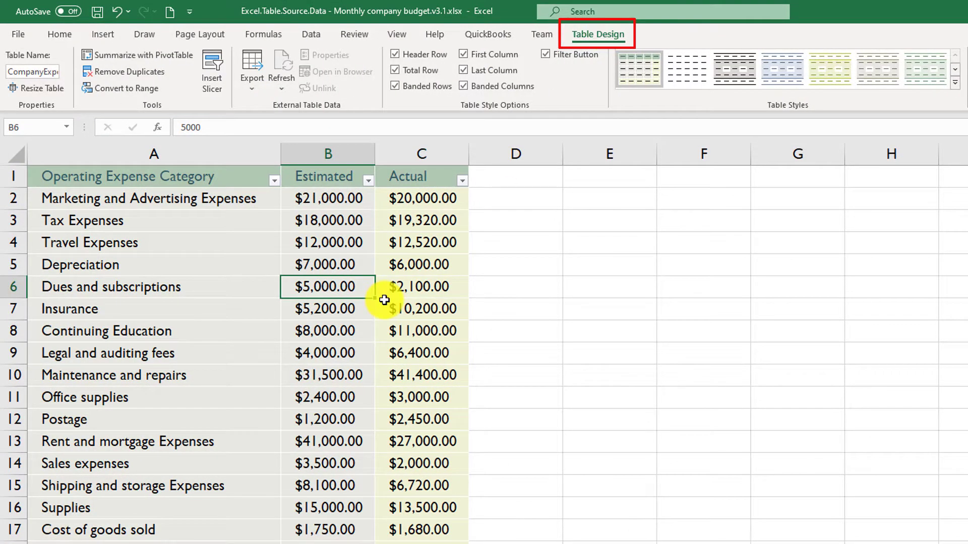
{"action": "left_click", "coordinate": [218, 292]}
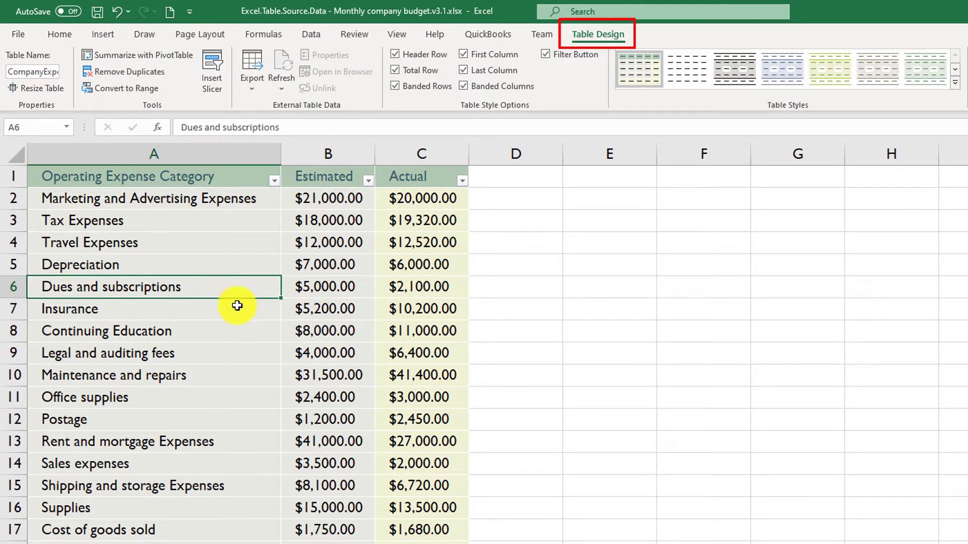
{"action": "left_click", "coordinate": [231, 311]}
{"action": "left_click", "coordinate": [328, 315]}
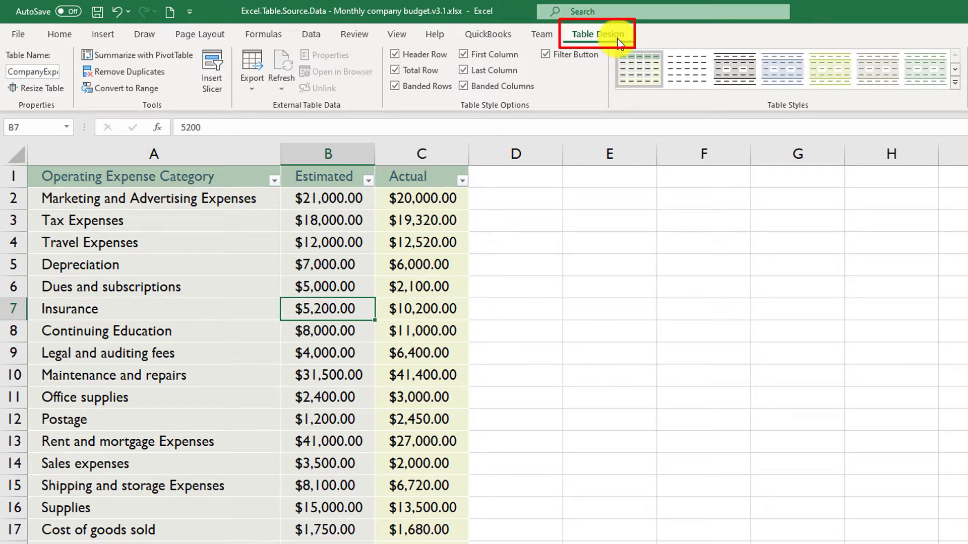
{"action": "left_click", "coordinate": [220, 281]}
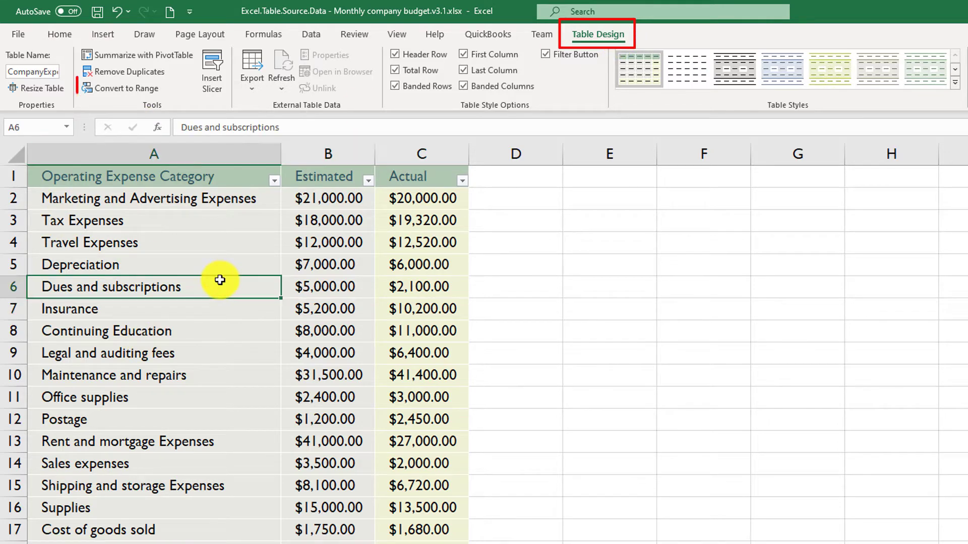
{"action": "left_click", "coordinate": [131, 92]}
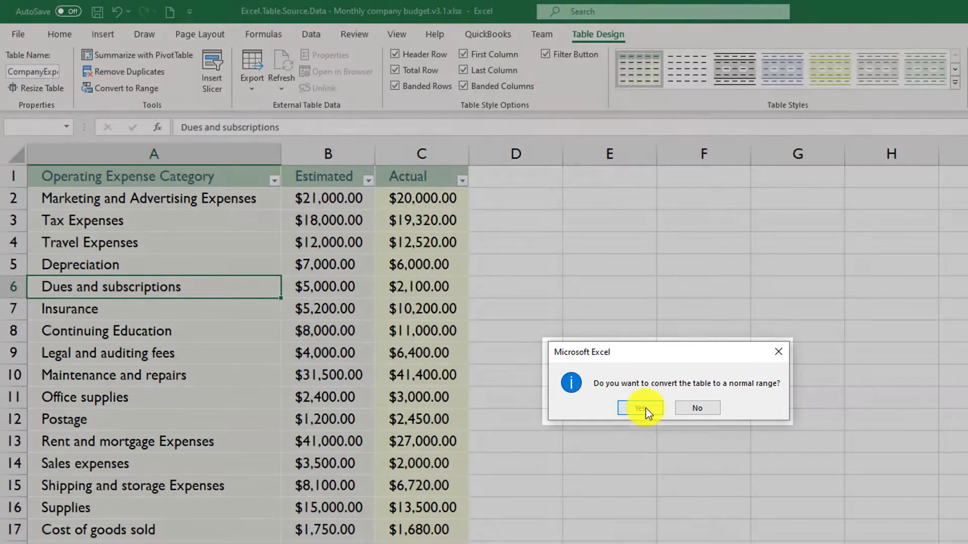
{"action": "left_click", "coordinate": [645, 408]}
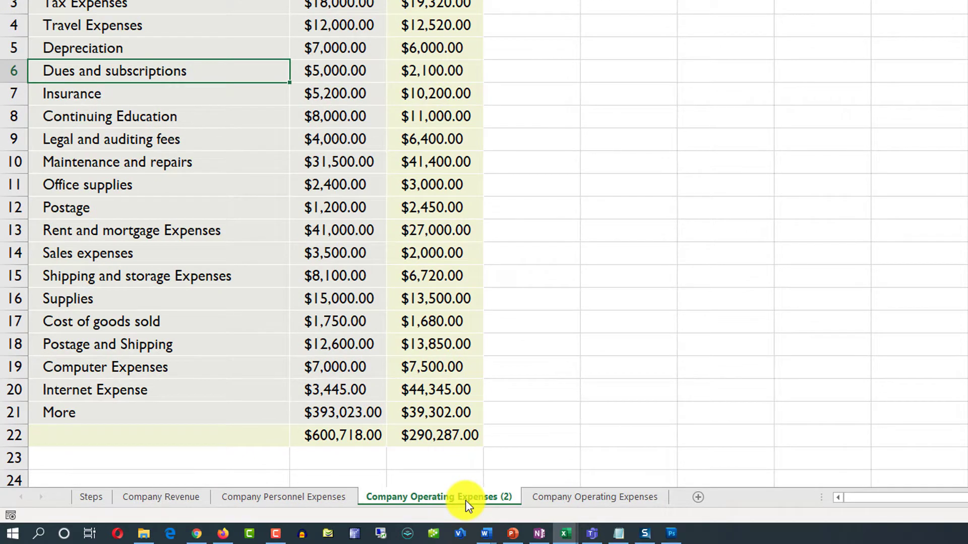
Open the Company Operating Expenses sheet and examine its table's category filter options and table design settings.
{"action": "left_click", "coordinate": [594, 497]}
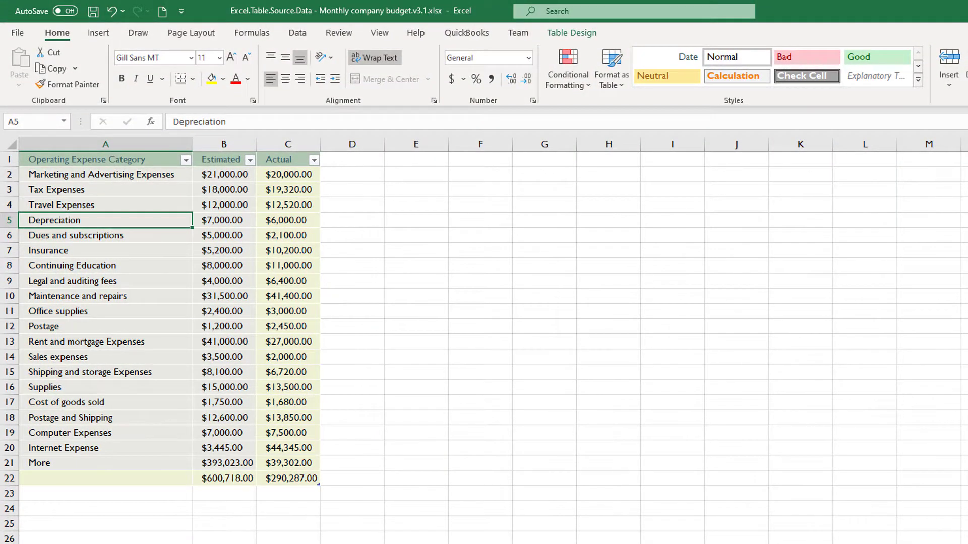
{"action": "scroll", "coordinate": [337, 242], "scroll_direction": "up", "scroll_amount": 2}
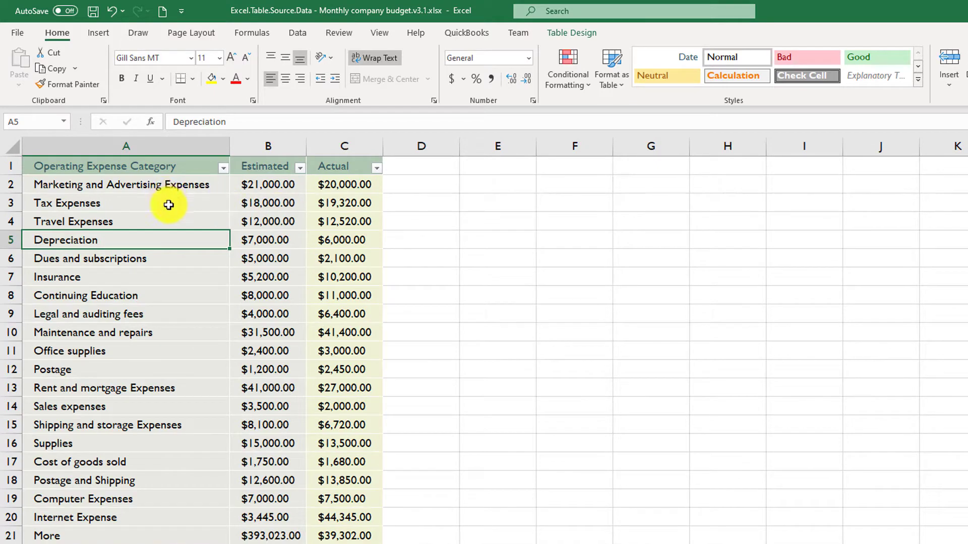
{"action": "left_click", "coordinate": [223, 169]}
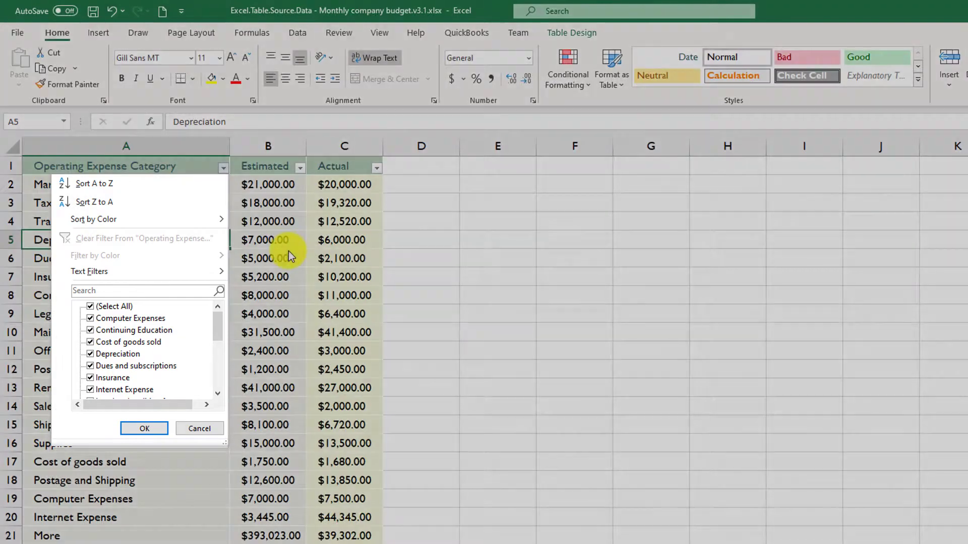
{"action": "left_click", "coordinate": [291, 256]}
{"action": "left_click", "coordinate": [276, 259]}
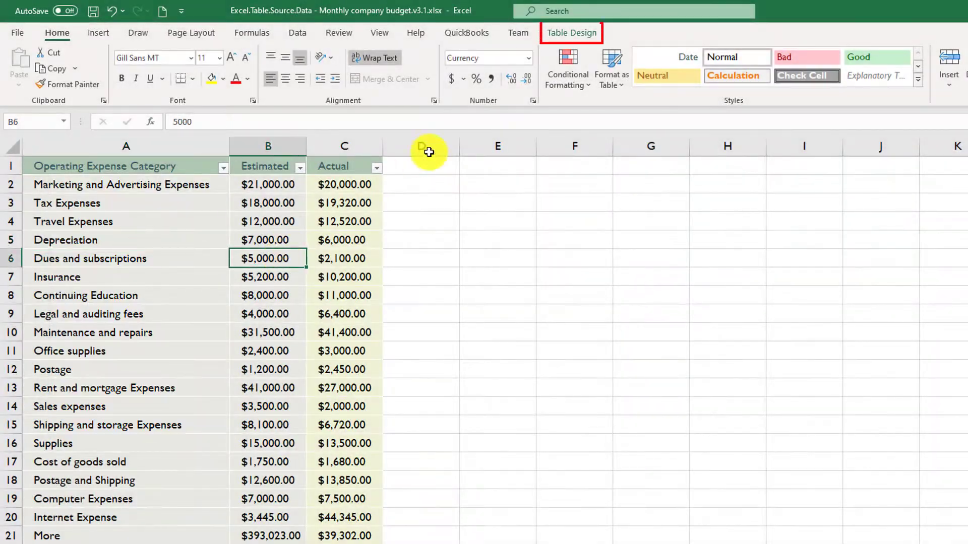
{"action": "left_click", "coordinate": [575, 33]}
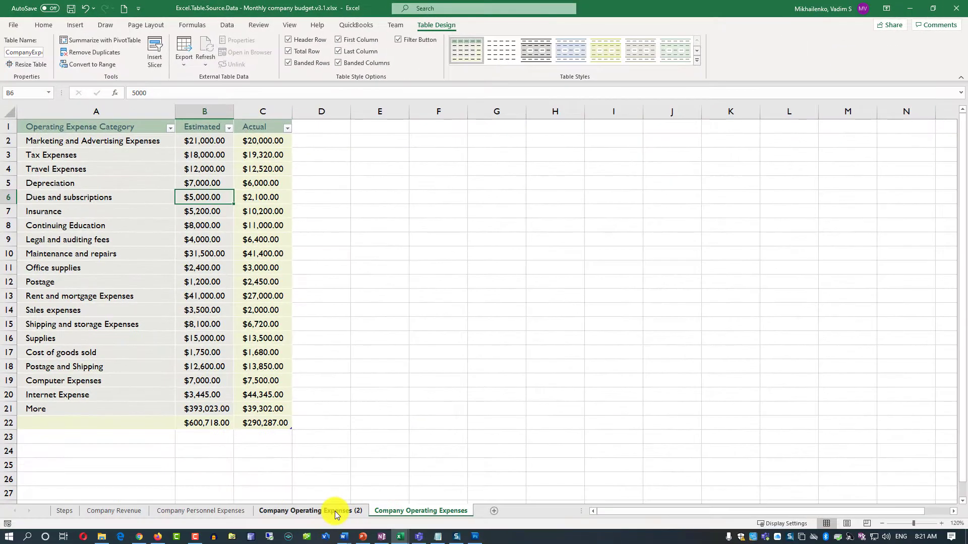
Return to the Company Operating Expenses (2) sheet and check cells in the converted range for table features.
{"action": "left_click", "coordinate": [334, 511]}
{"action": "left_click", "coordinate": [241, 209]}
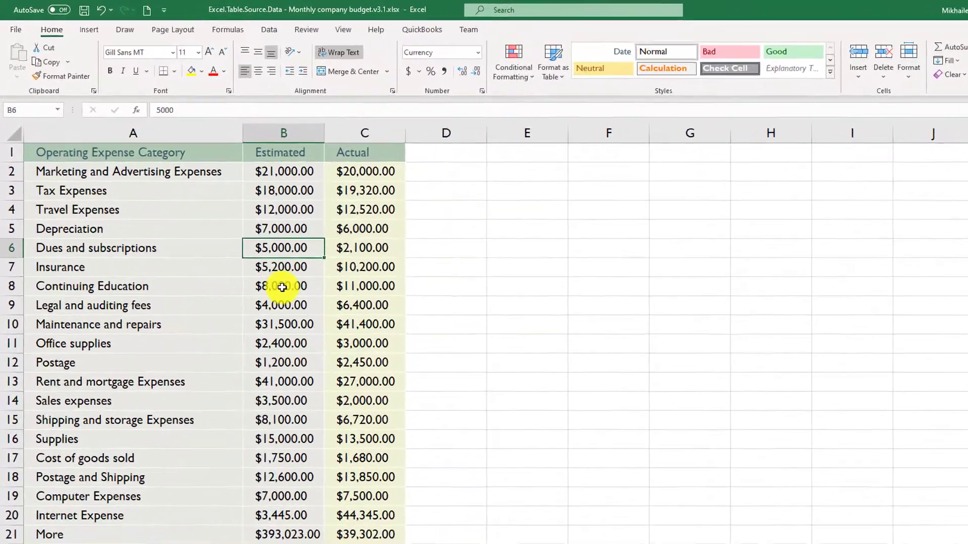
{"action": "left_click", "coordinate": [282, 287]}
{"action": "left_click", "coordinate": [172, 304]}
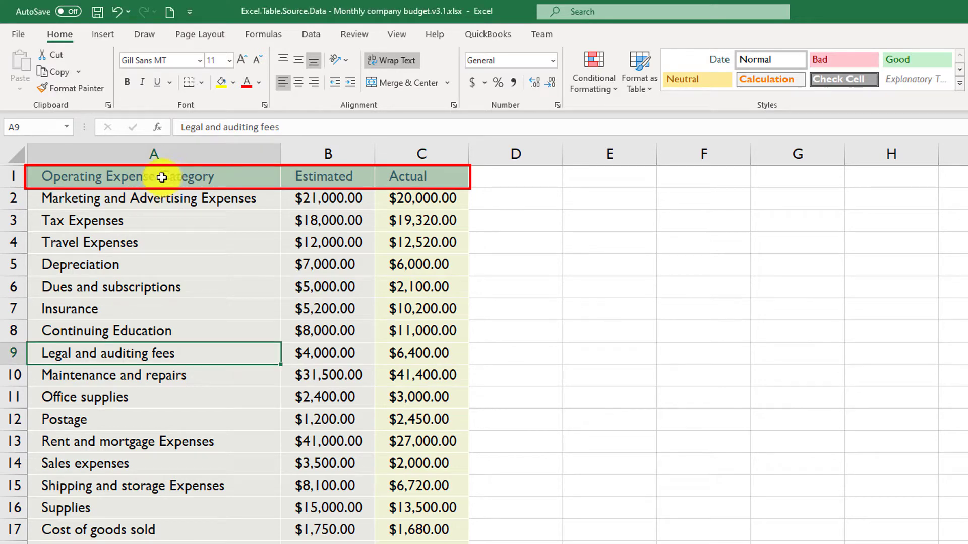
Apply the Normal cell style to the whole converted expense range, from the header row through the totals row.
{"action": "left_click_drag", "start_coordinate": [162, 177], "coordinate": [444, 543]}
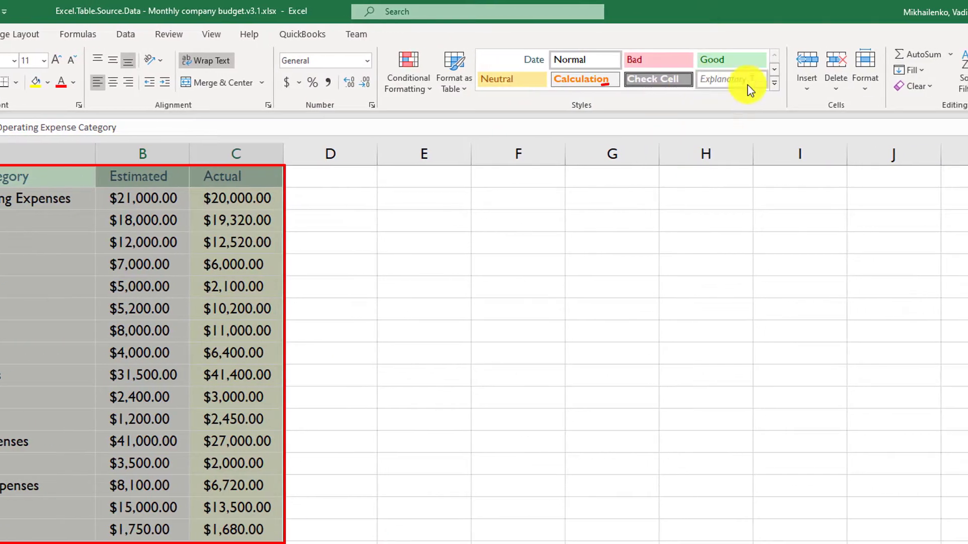
{"action": "left_click", "coordinate": [774, 86]}
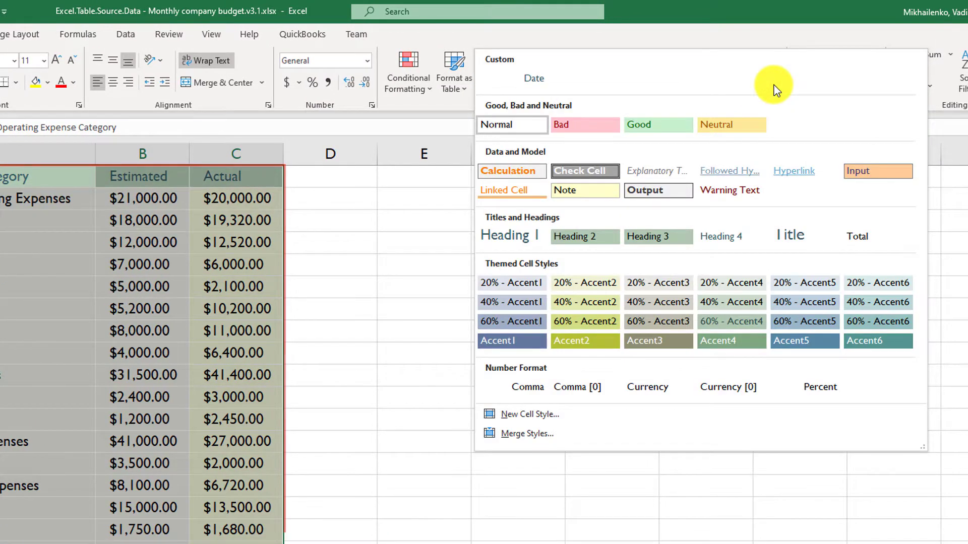
{"action": "left_click", "coordinate": [501, 129]}
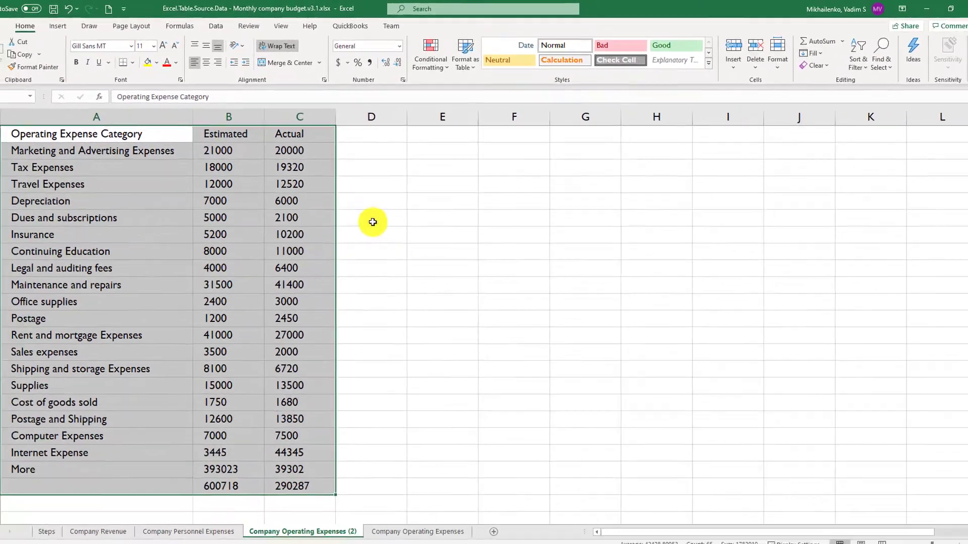
{"action": "left_click", "coordinate": [362, 232]}
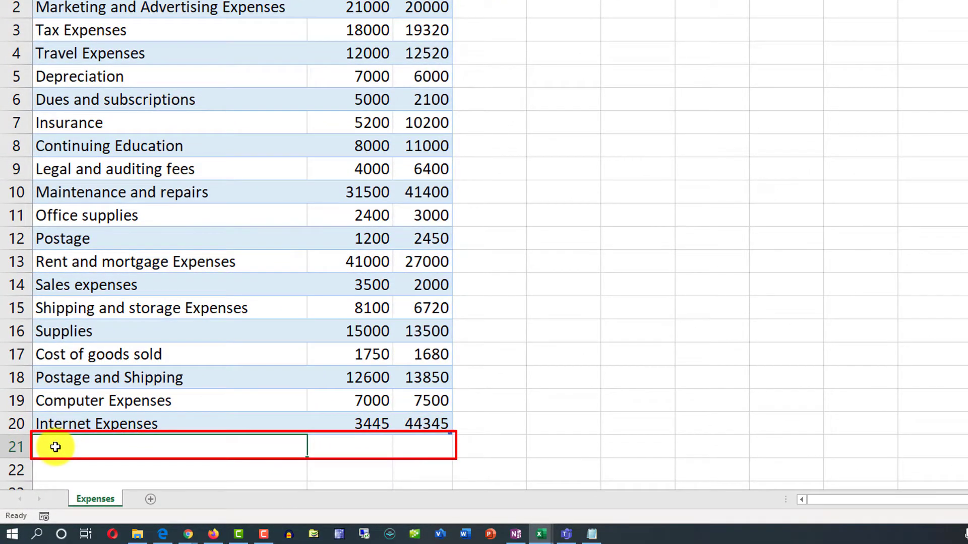
Add a Financial fees row under Internet Expenses in the Expenses sheet, with 344 estimated and 323 actual.
{"action": "type", "text": "323"}
{"action": "key", "text": "Return"}
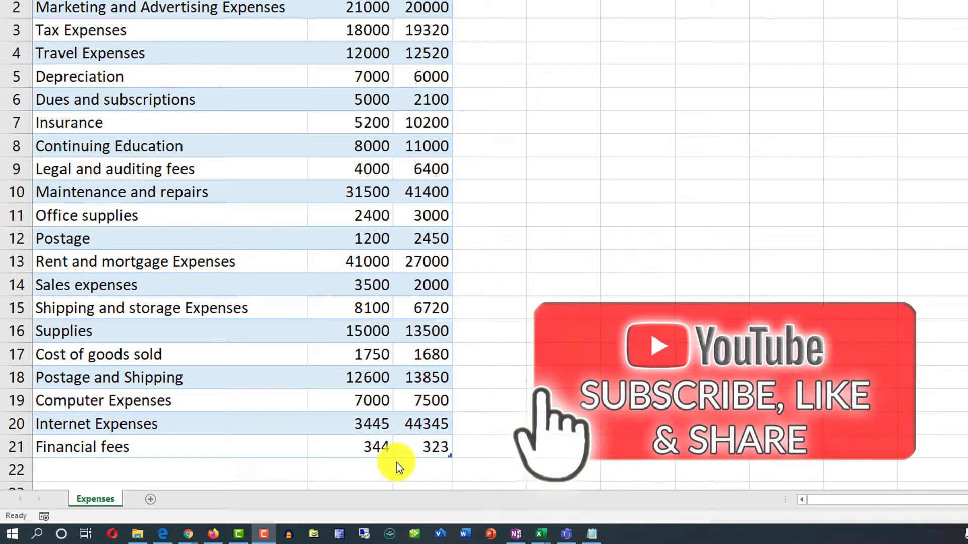
Extend the table by one row from its last cell and enter Subscription fees with 256 estimated and 230 actual.
{"action": "left_click", "coordinate": [434, 450]}
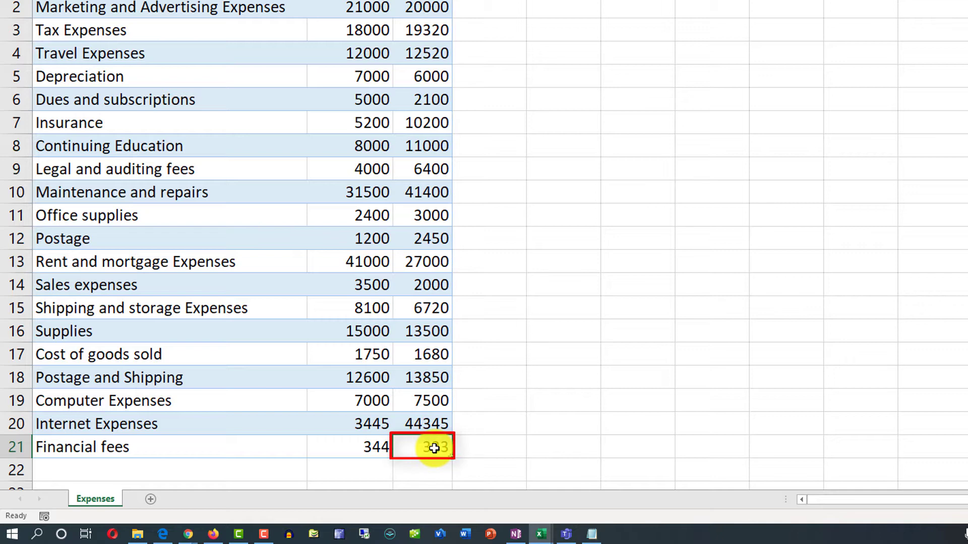
{"action": "key", "text": "Tab"}
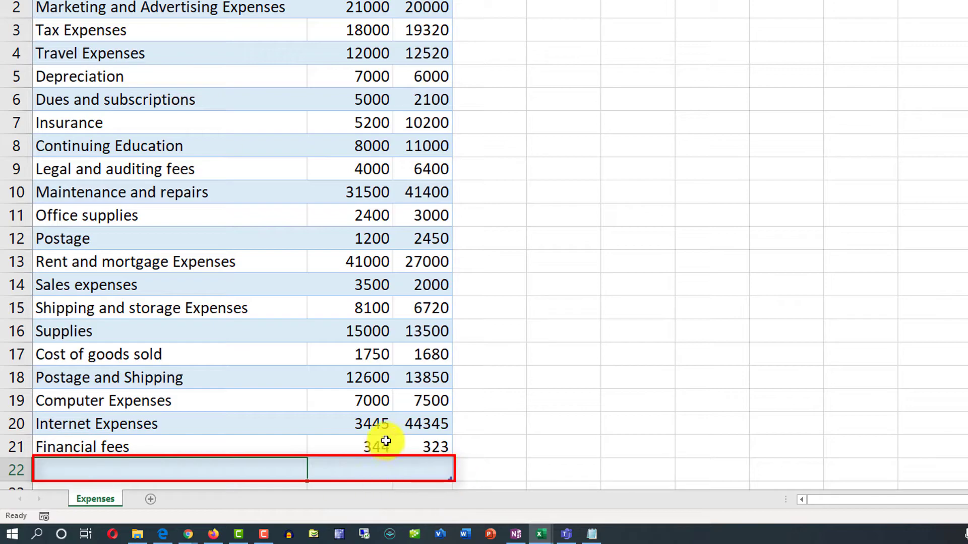
{"action": "type", "text": "Subscription fees"}
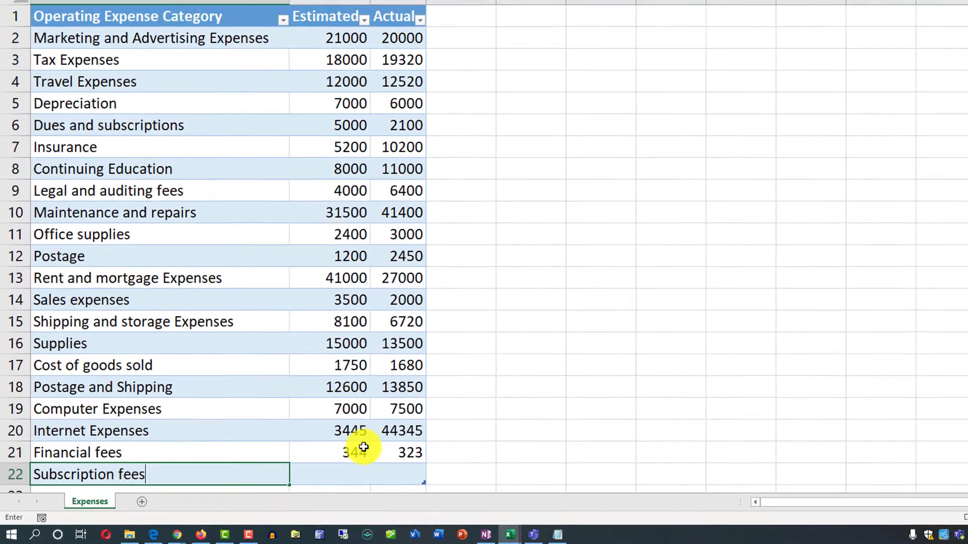
{"action": "key", "text": "Tab"}
{"action": "type", "text": "256"}
{"action": "key", "text": "Tab"}
{"action": "type", "text": "230"}
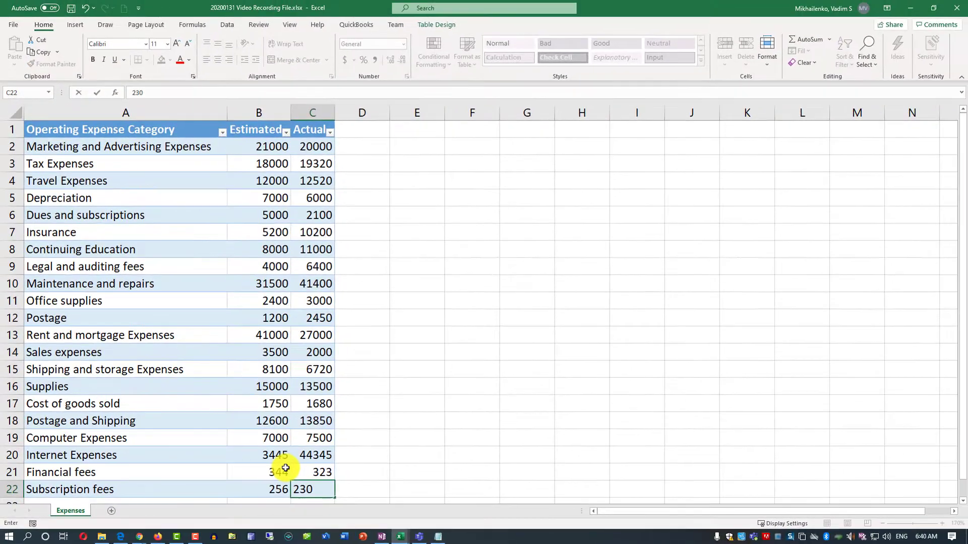
{"action": "key", "text": "Return"}
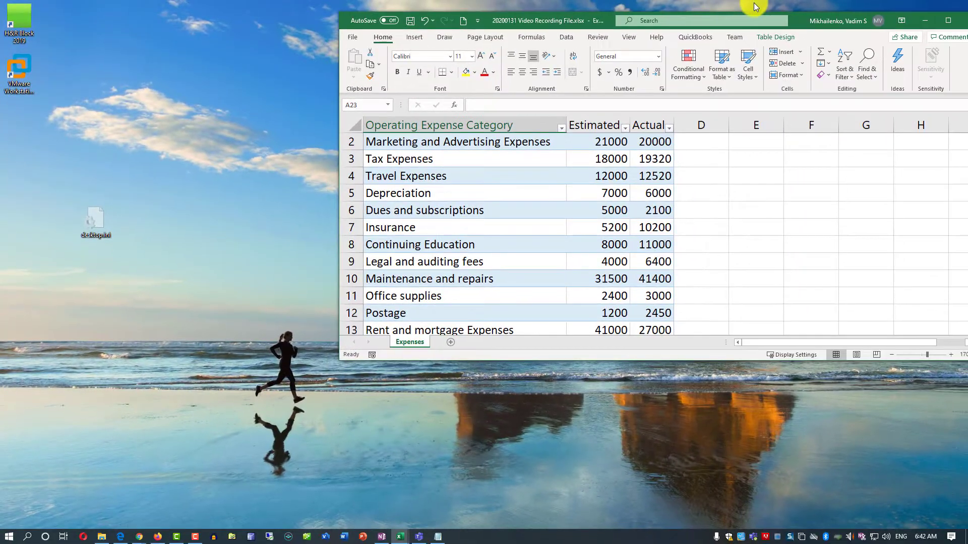
Reposition the workbook window and browse down and up the expenses table to examine how its column headings behave.
{"action": "left_click_drag", "start_coordinate": [791, 21], "coordinate": [728, 26]}
{"action": "scroll", "coordinate": [939, 250], "scroll_direction": "down", "scroll_amount": 2}
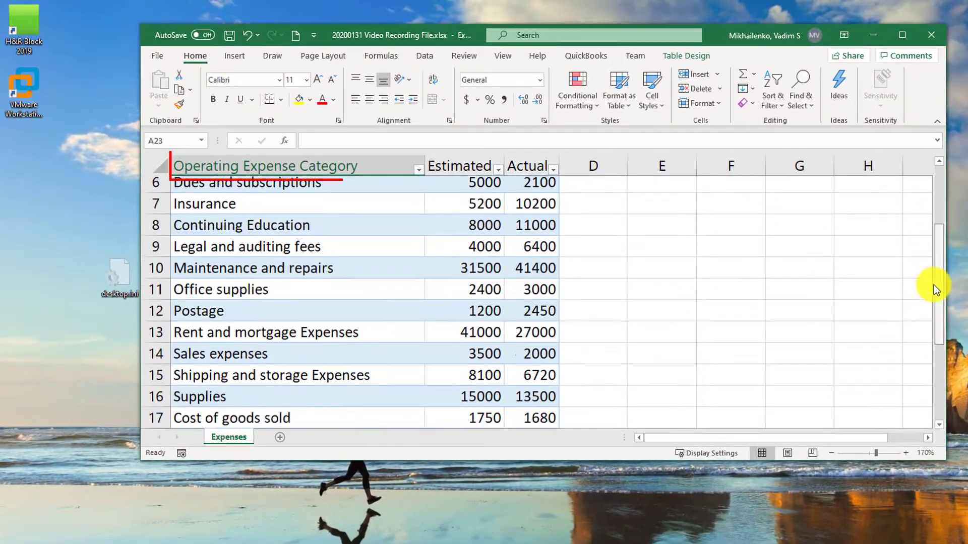
{"action": "scroll", "coordinate": [259, 348], "scroll_direction": "up", "scroll_amount": 1}
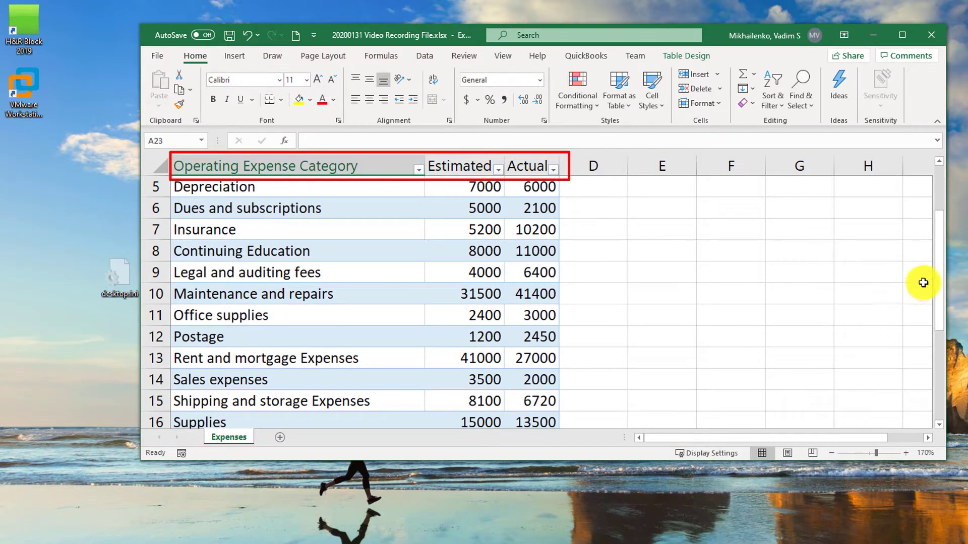
{"action": "left_click_drag", "start_coordinate": [941, 283], "coordinate": [945, 226]}
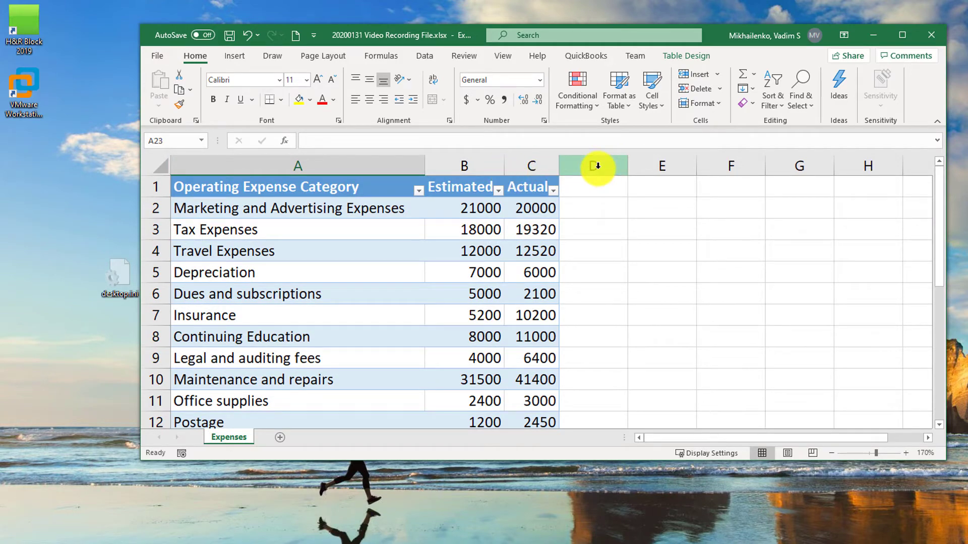
{"action": "scroll", "coordinate": [930, 237], "scroll_direction": "down", "scroll_amount": 1}
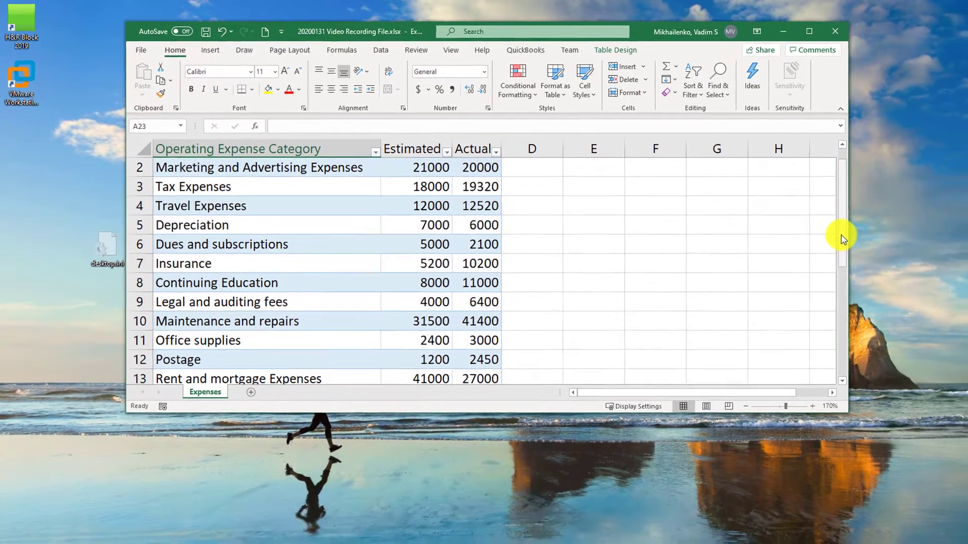
{"action": "left_click_drag", "start_coordinate": [840, 235], "coordinate": [752, 316]}
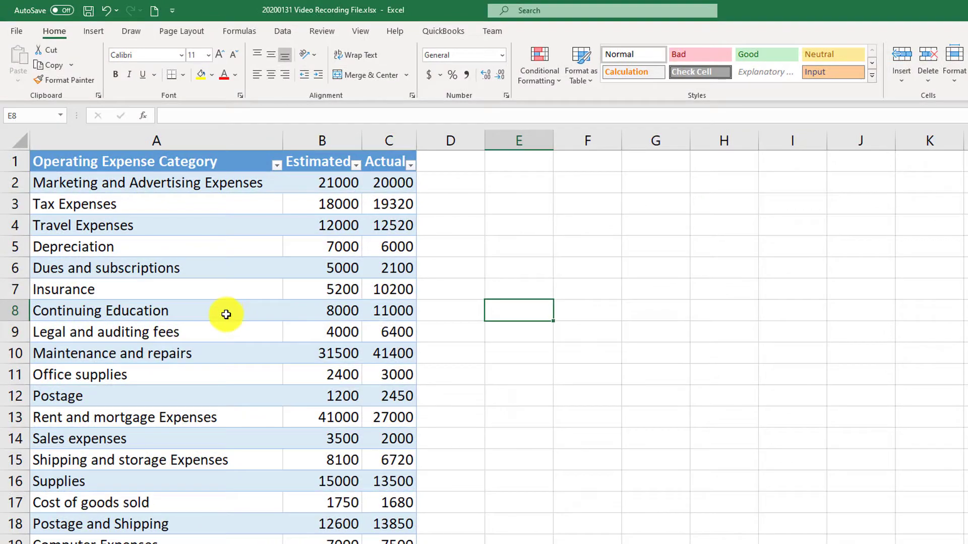
Turn the expenses table's header row off and back on.
{"action": "left_click", "coordinate": [193, 264]}
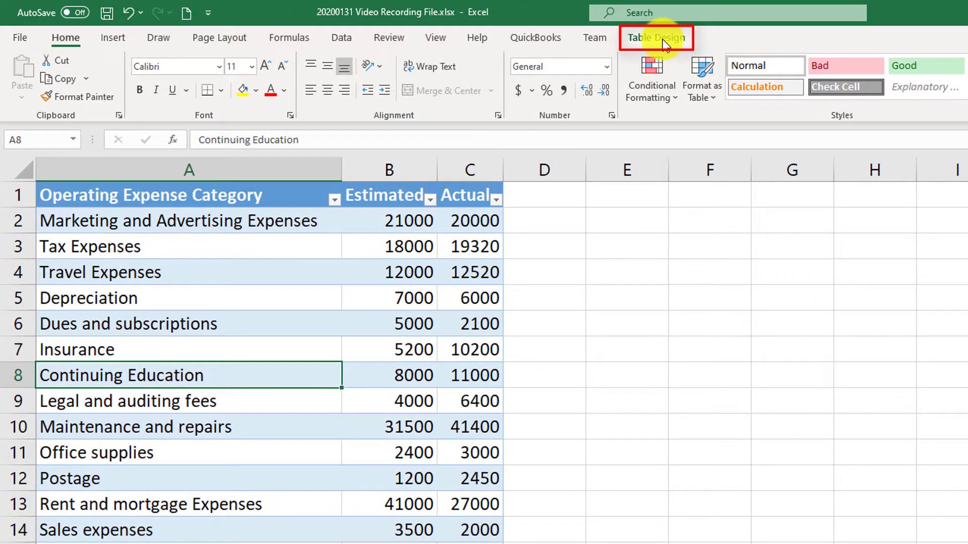
{"action": "left_click", "coordinate": [660, 38]}
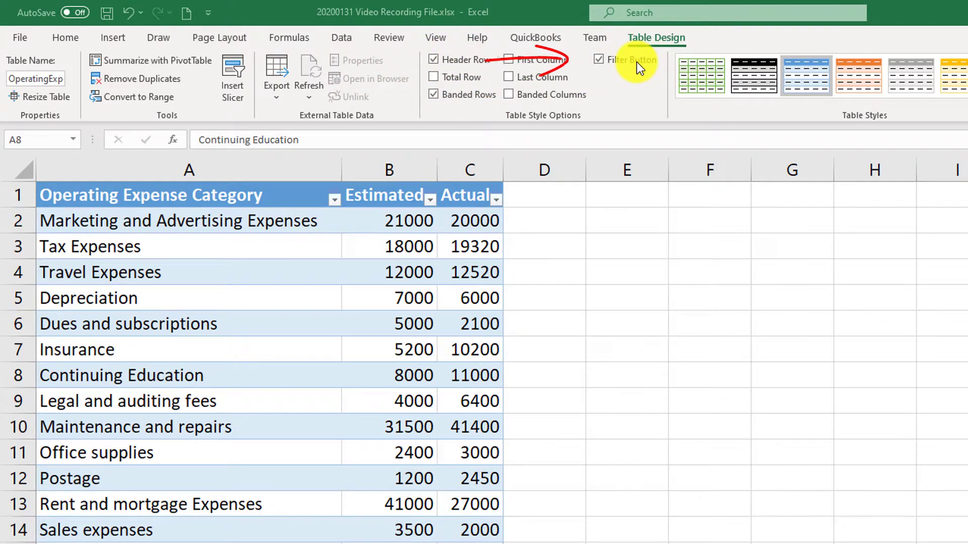
{"action": "left_click", "coordinate": [433, 59]}
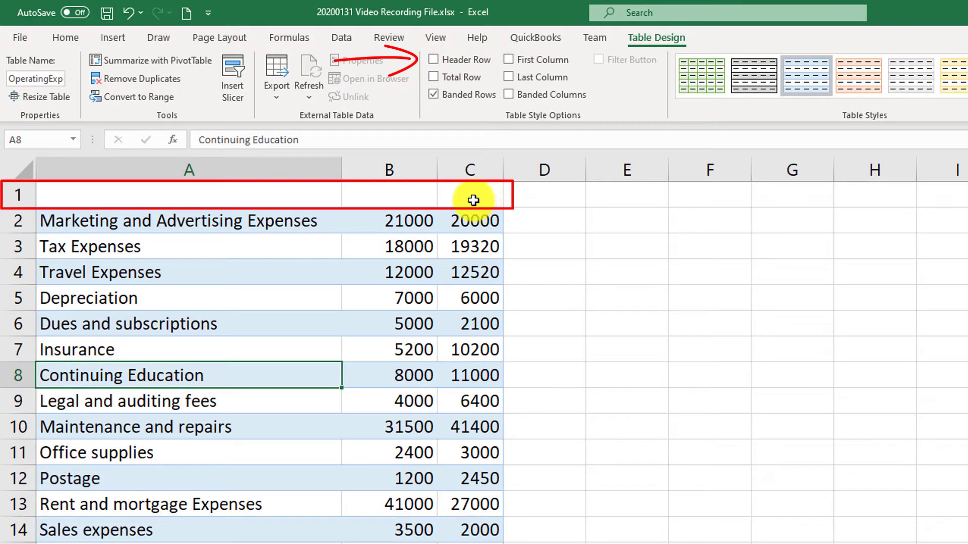
{"action": "left_click", "coordinate": [435, 59]}
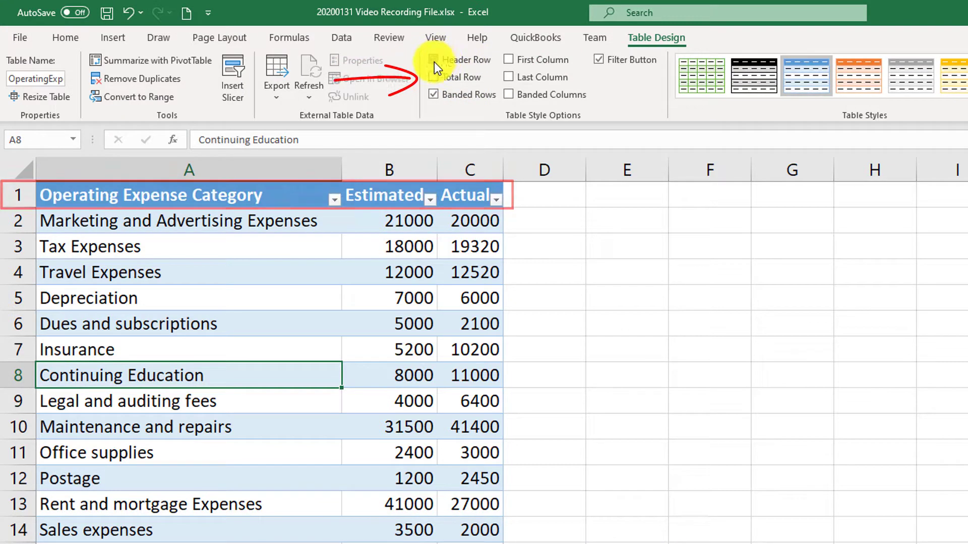
Turn the table's banded rows off and back on, and toggle the header filter buttons.
{"action": "left_click", "coordinate": [436, 97]}
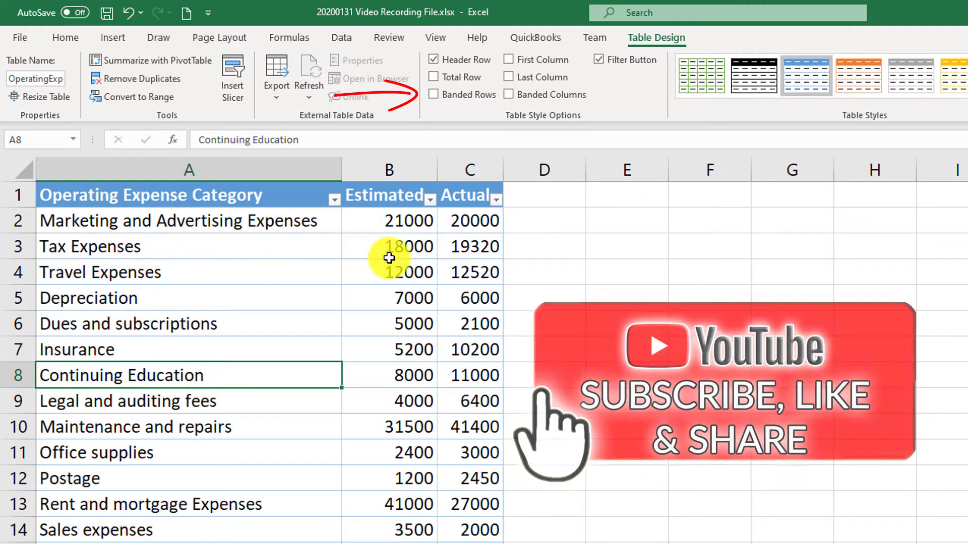
{"action": "left_click", "coordinate": [432, 95]}
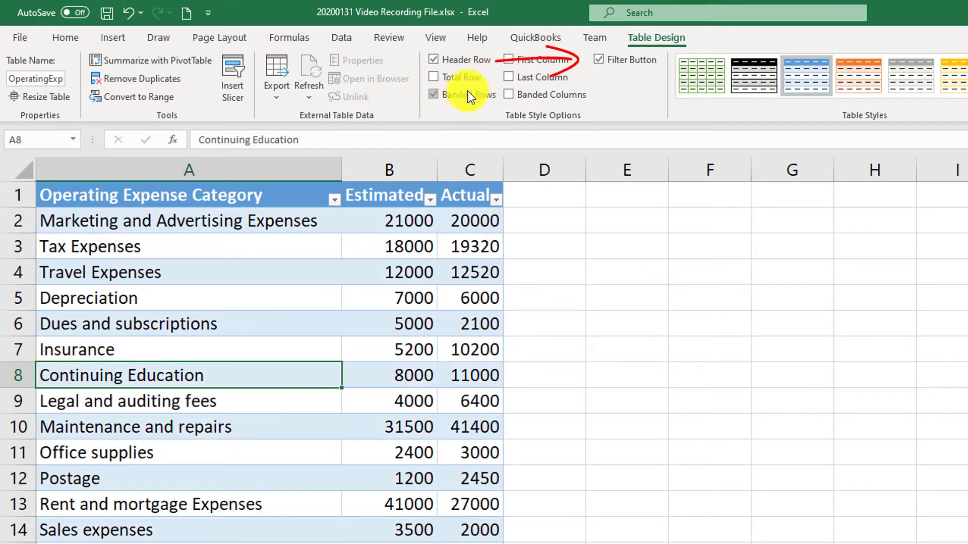
{"action": "left_click", "coordinate": [599, 60]}
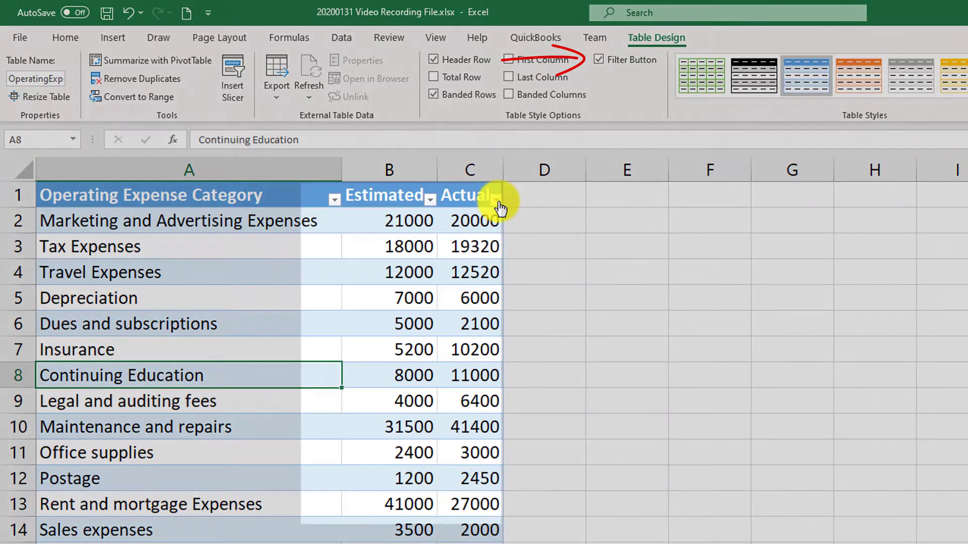
Examine the sort and filter options available for the Actual column.
{"action": "left_click", "coordinate": [496, 200]}
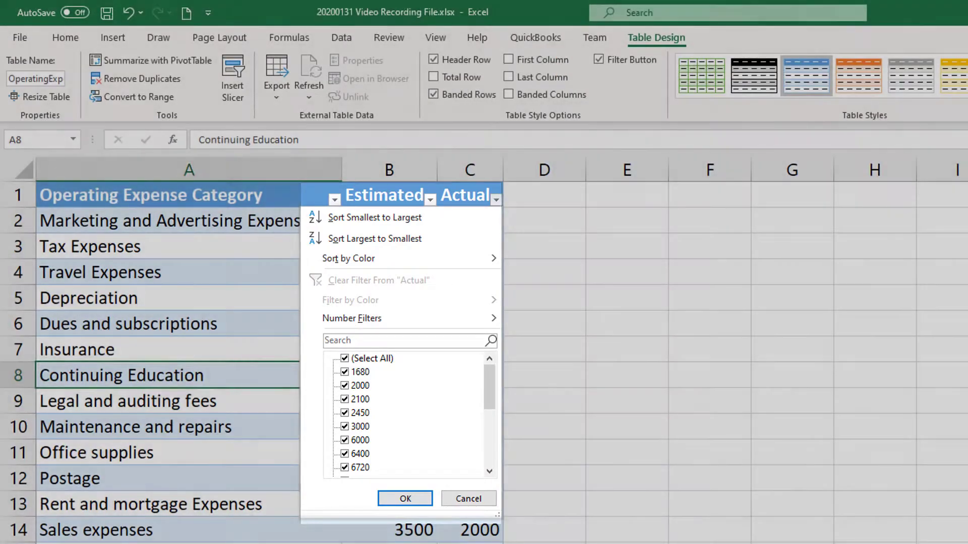
{"action": "key", "text": "Escape"}
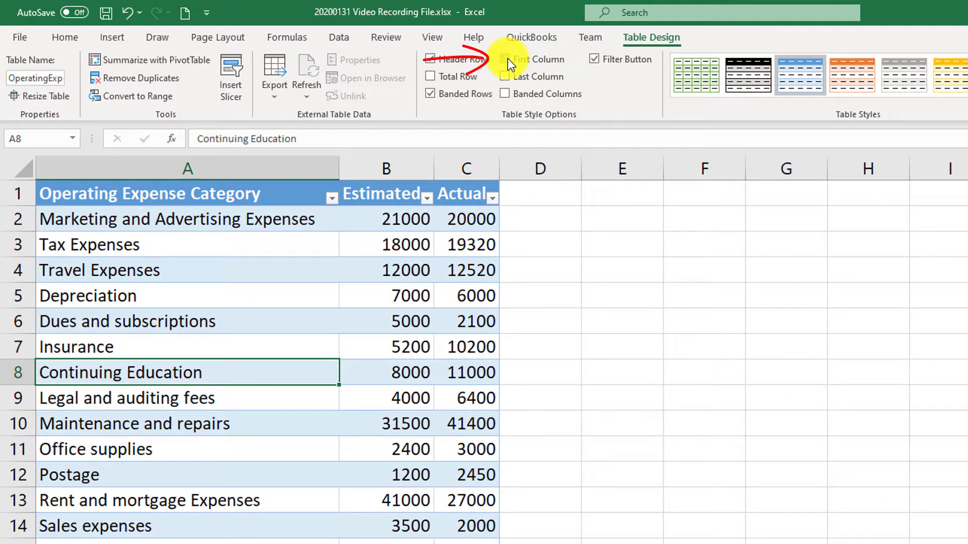
Turn the table's First Column emphasis on and off, and do the same with the Last Column emphasis.
{"action": "left_click", "coordinate": [505, 59]}
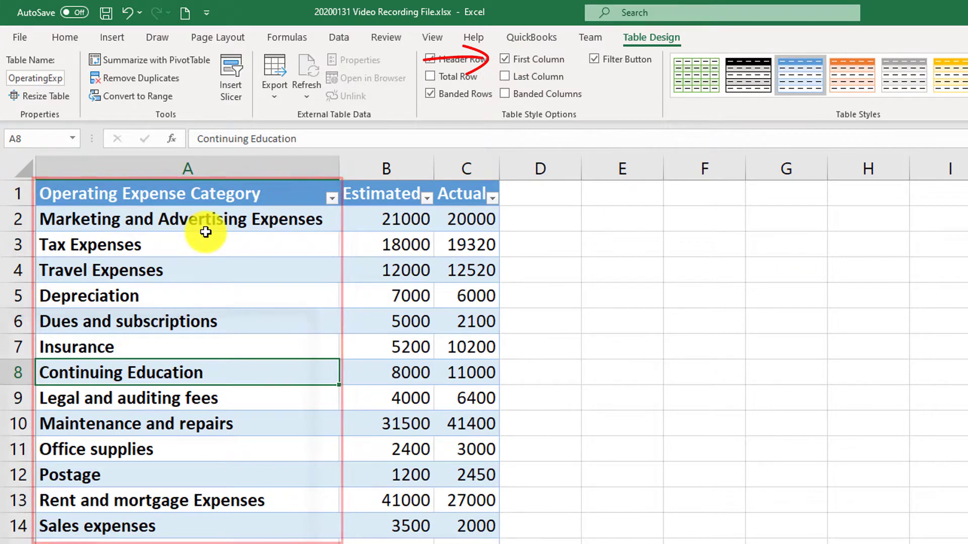
{"action": "left_click", "coordinate": [505, 59]}
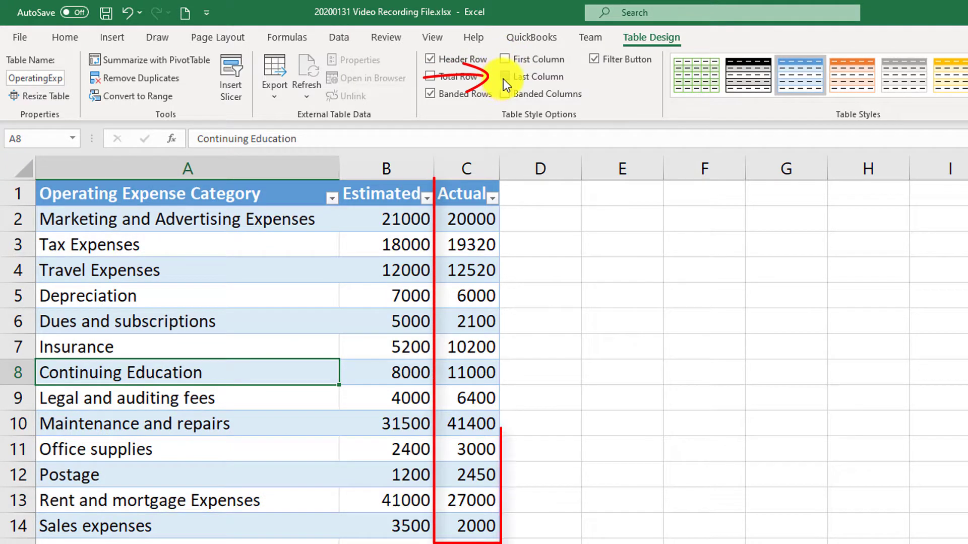
{"action": "left_click", "coordinate": [503, 76]}
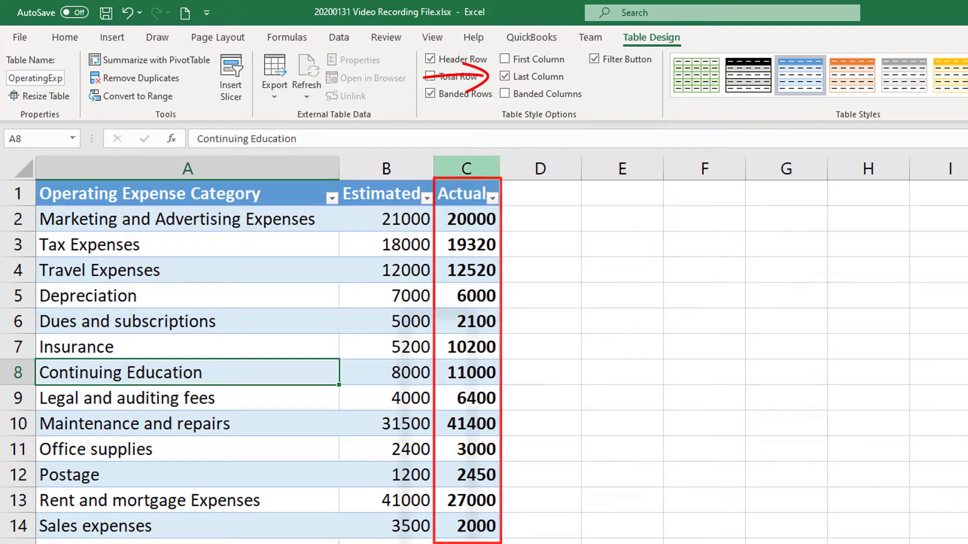
{"action": "left_click", "coordinate": [502, 77]}
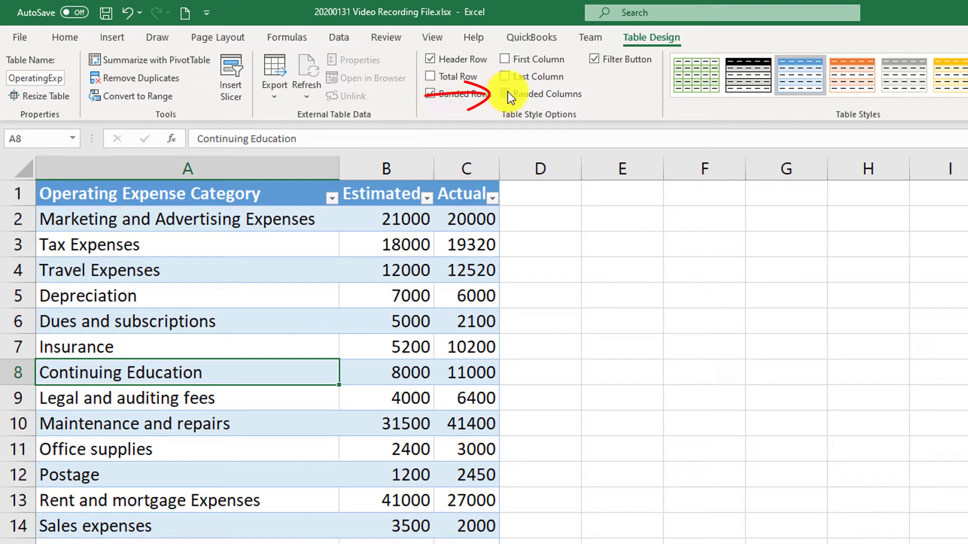
Turn on the table's banded columns, turn off its banded rows, and turn the banded columns off again.
{"action": "left_click", "coordinate": [507, 94]}
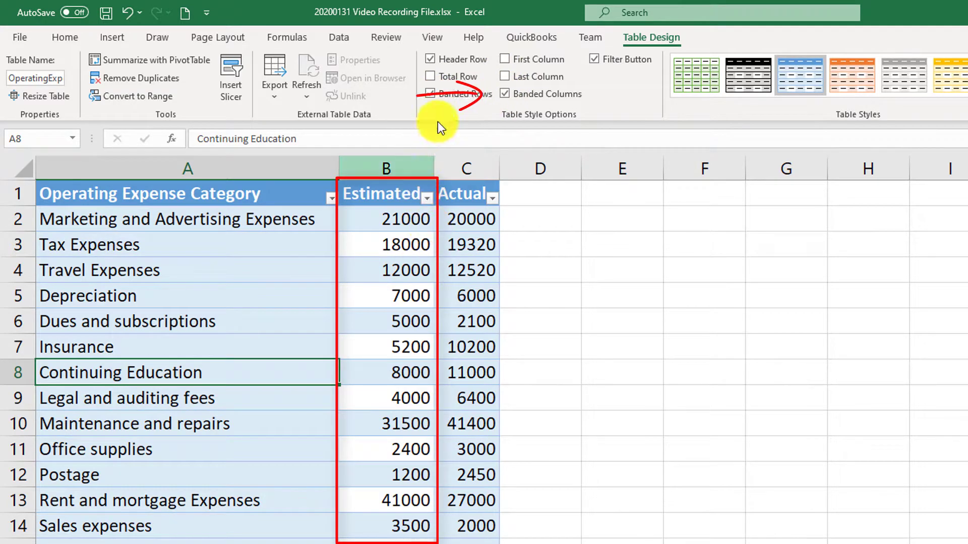
{"action": "left_click", "coordinate": [432, 95]}
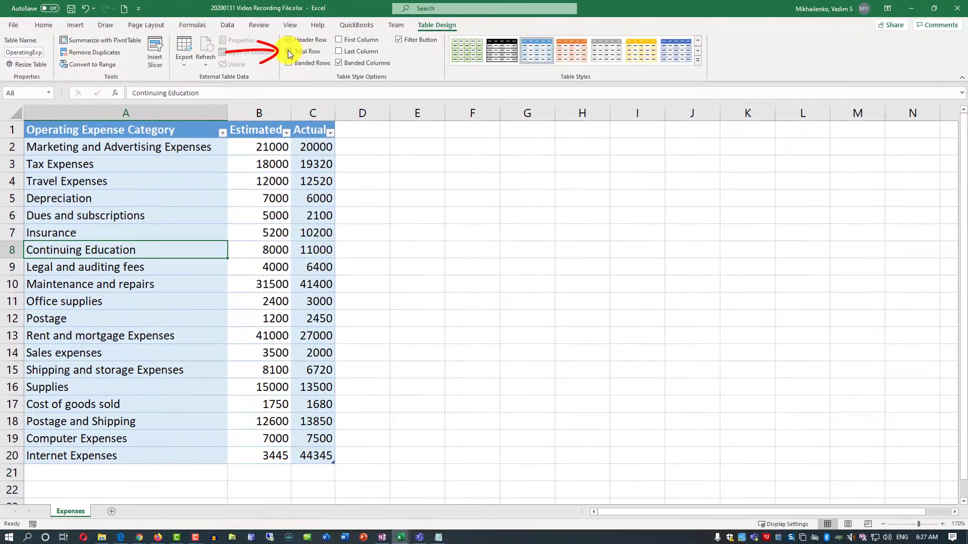
{"action": "left_click", "coordinate": [375, 66]}
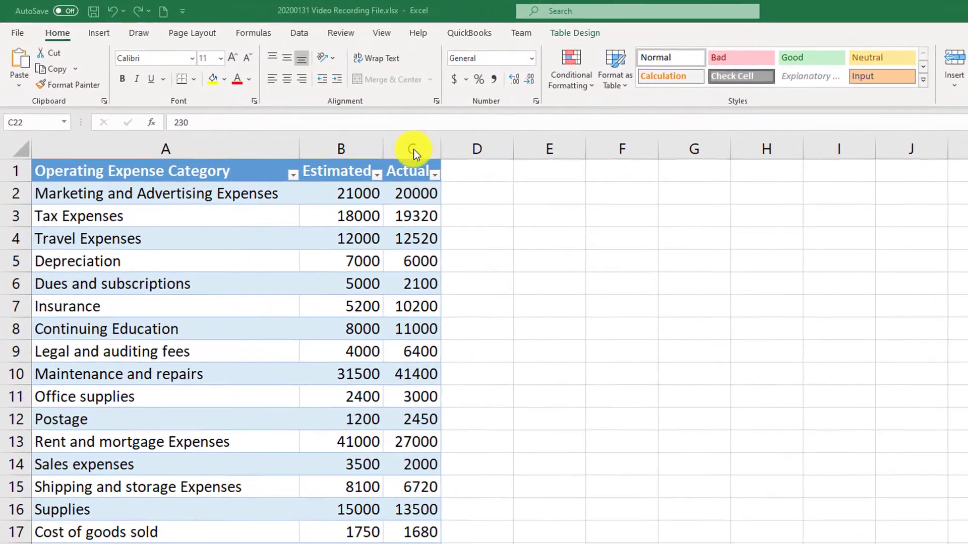
Open the data validation dialog for the entire Actual column.
{"action": "left_click", "coordinate": [400, 144]}
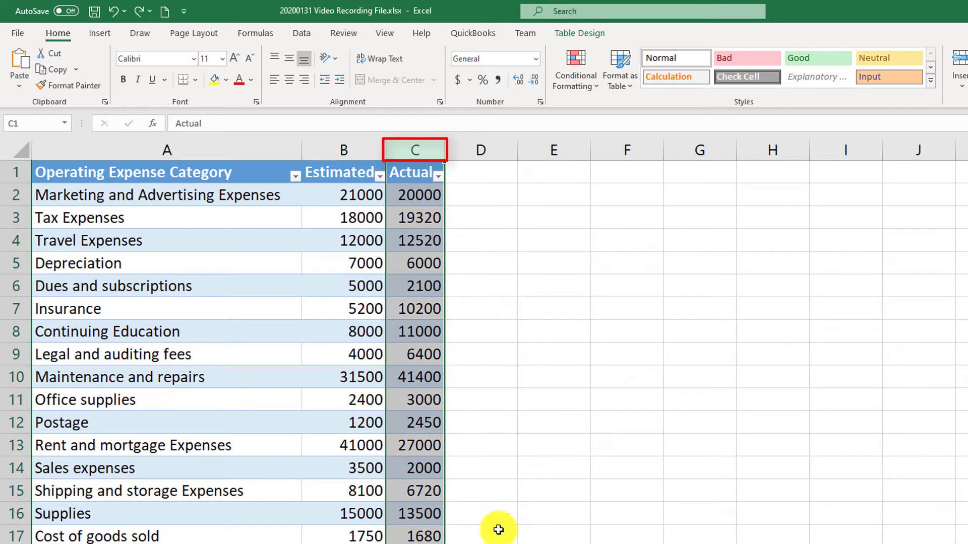
{"action": "scroll", "coordinate": [499, 524], "scroll_direction": "down", "scroll_amount": 1}
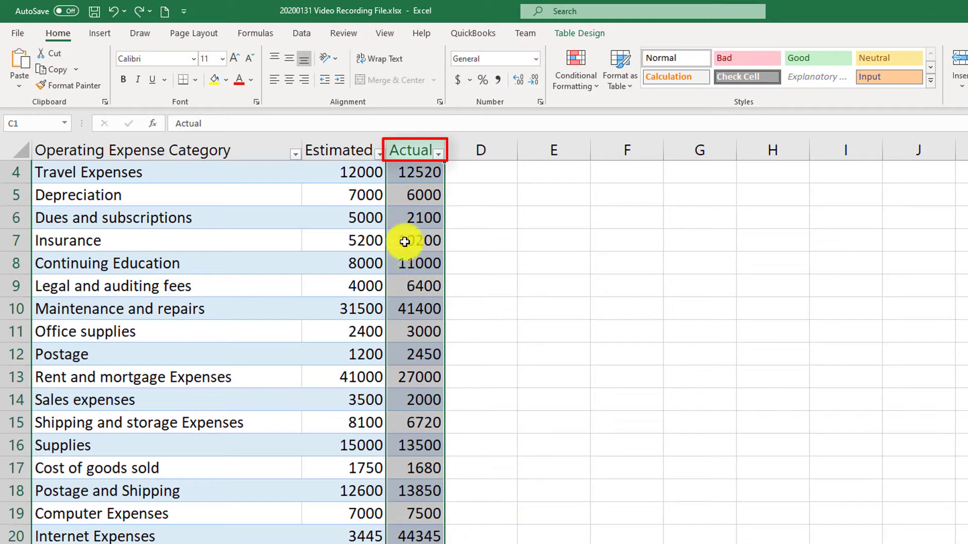
{"action": "left_click", "coordinate": [307, 34]}
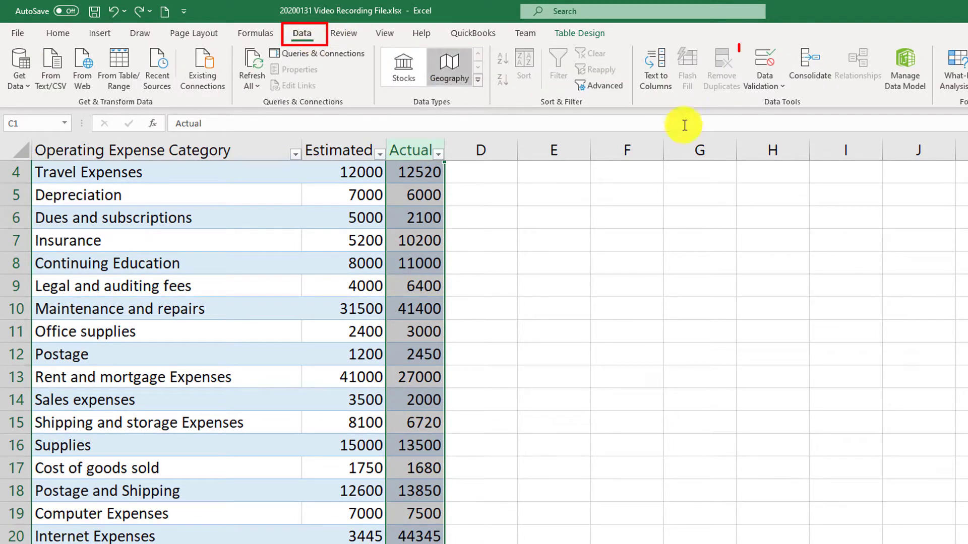
{"action": "left_click", "coordinate": [765, 80]}
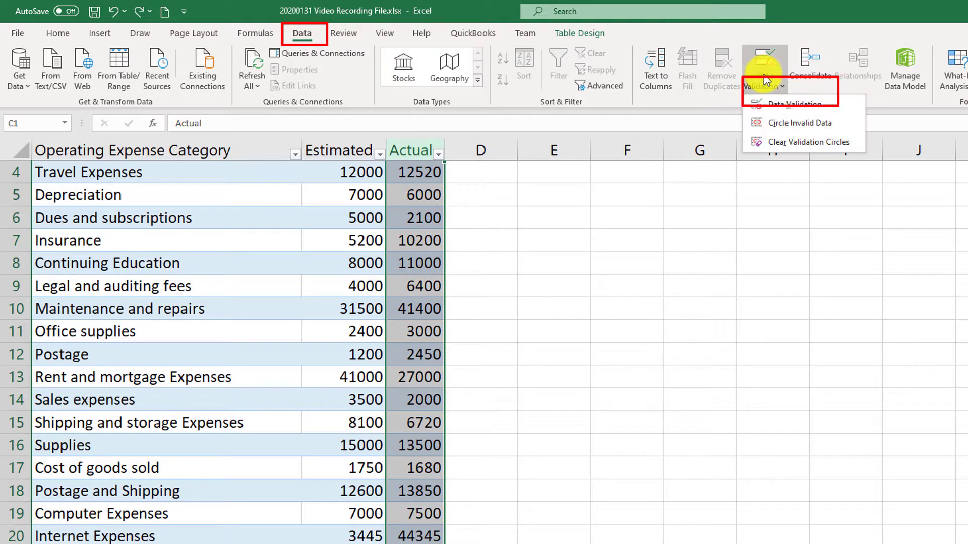
{"action": "left_click", "coordinate": [782, 110]}
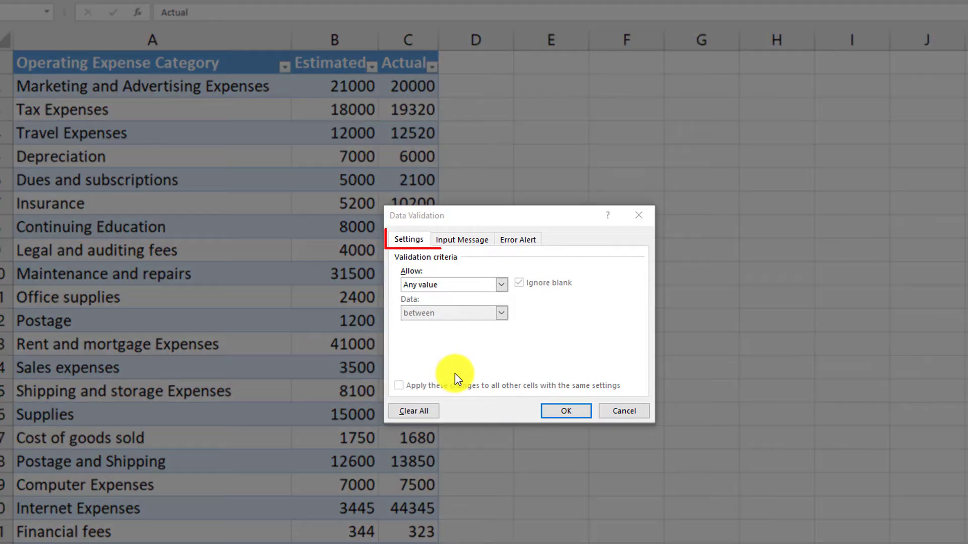
Examine the data validation dialog's allowed value types, input message and error alert options.
{"action": "left_click", "coordinate": [410, 240]}
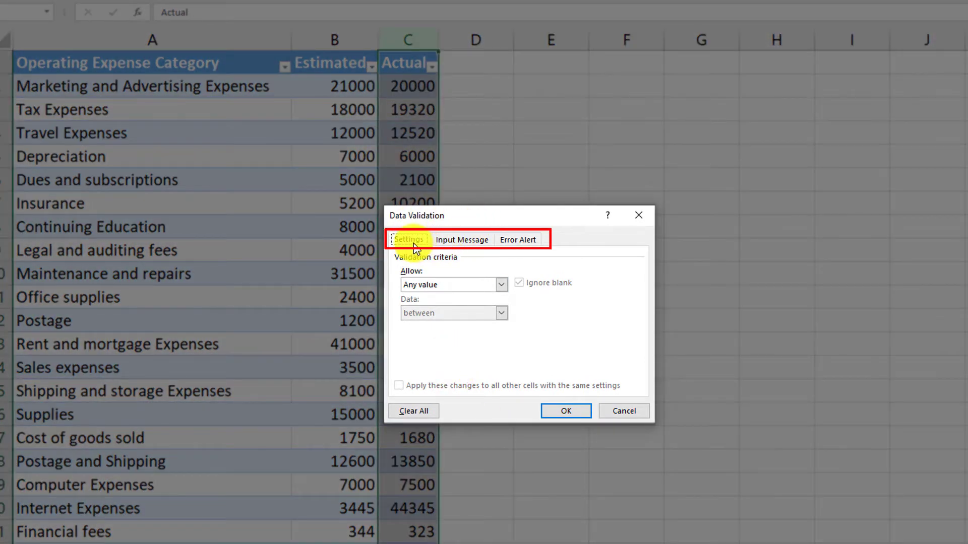
{"action": "left_click", "coordinate": [501, 285]}
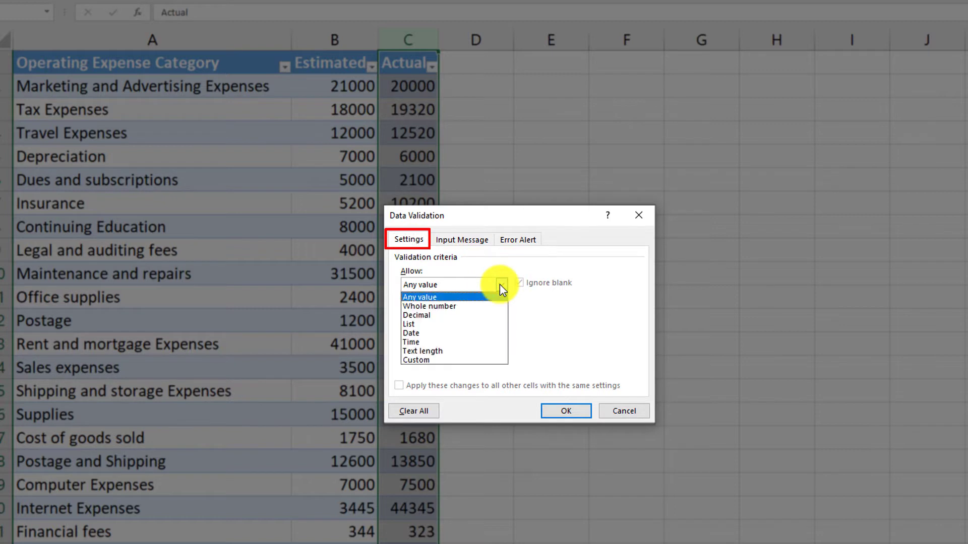
{"action": "left_click", "coordinate": [476, 244]}
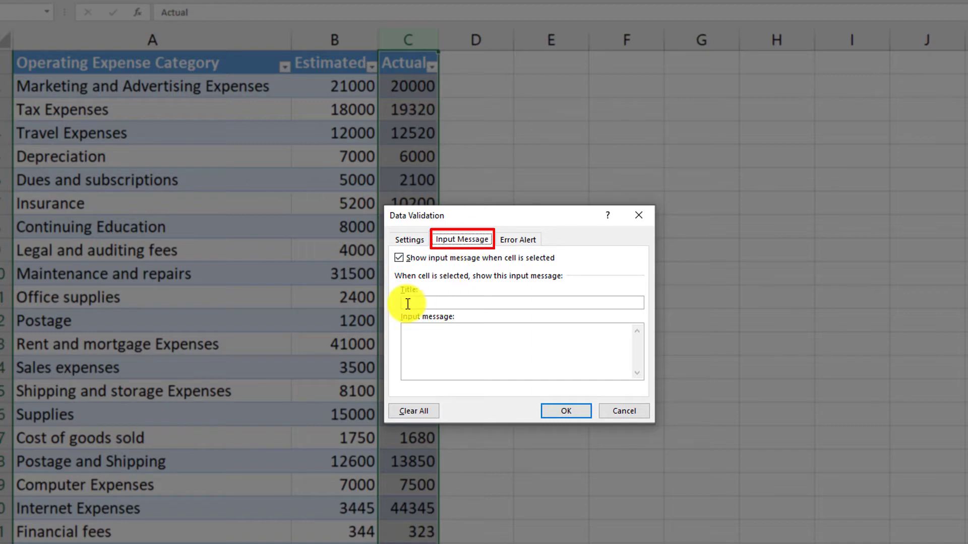
{"action": "left_click", "coordinate": [527, 238]}
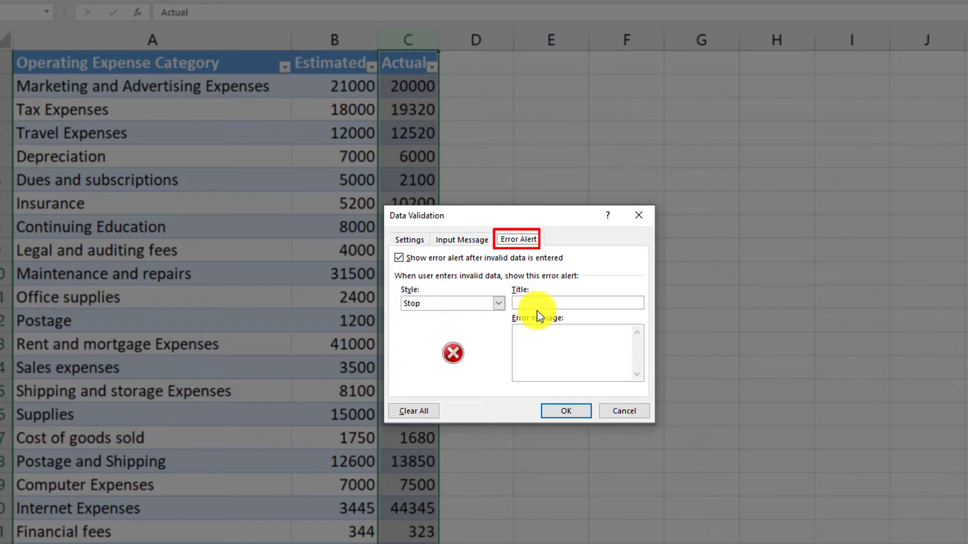
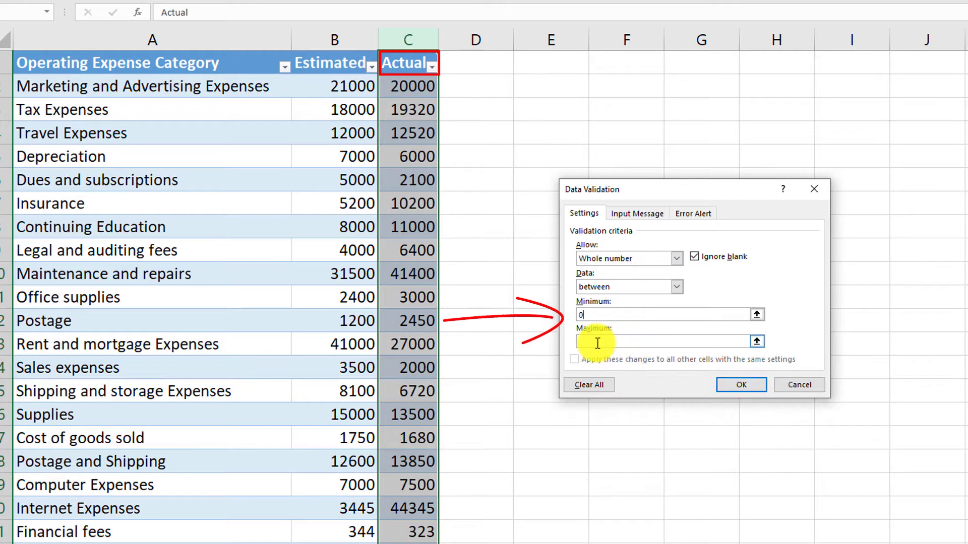
Allow whole numbers between 0 and 1000000, with the input message "Entered number should be above 0 and less than 10M" titled "There are number limits applied".
{"action": "type", "text": "1000000"}
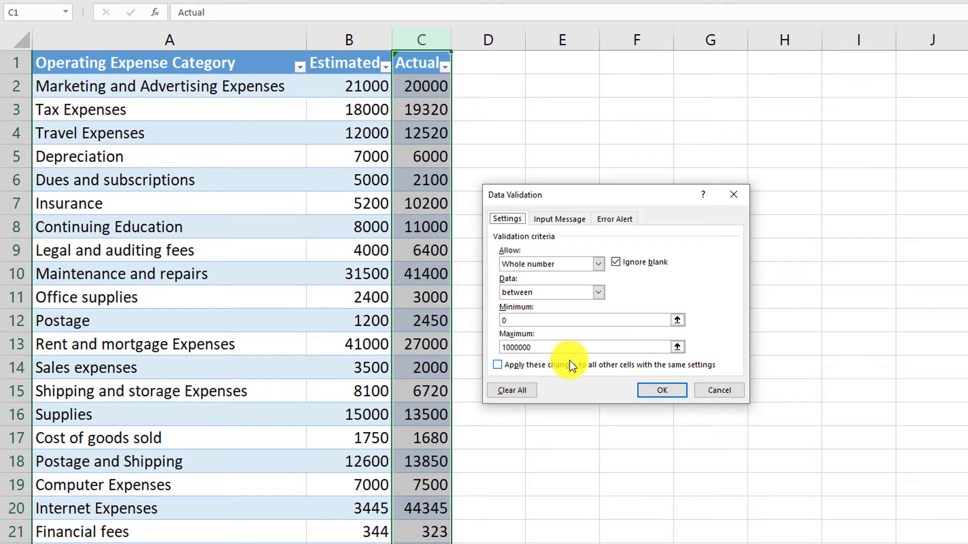
{"action": "left_click", "coordinate": [573, 225]}
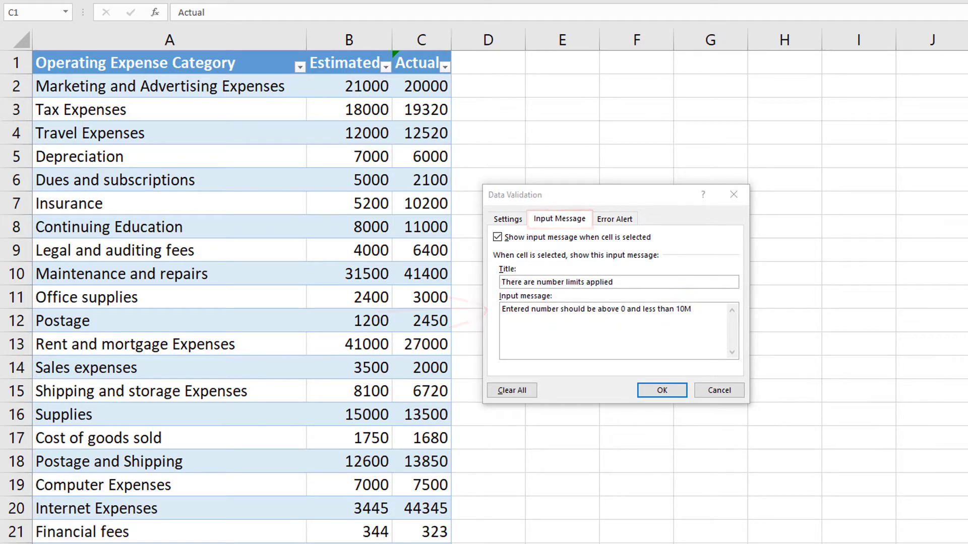
{"action": "left_click_drag", "start_coordinate": [655, 194], "coordinate": [647, 189]}
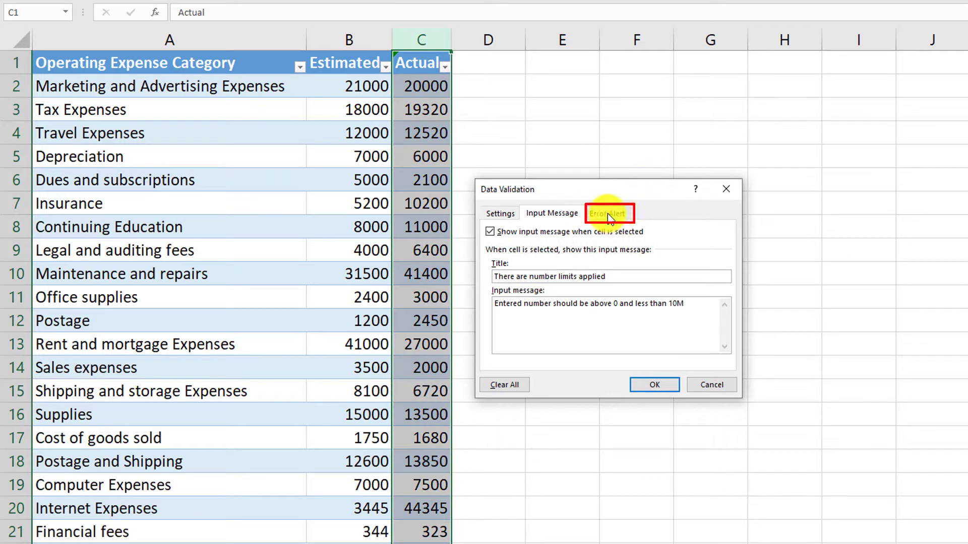
Add a Stop error alert titled "Please fix the error" with the message "Entered number should be above 0 and less than 10M" and apply the validation.
{"action": "left_click", "coordinate": [612, 216]}
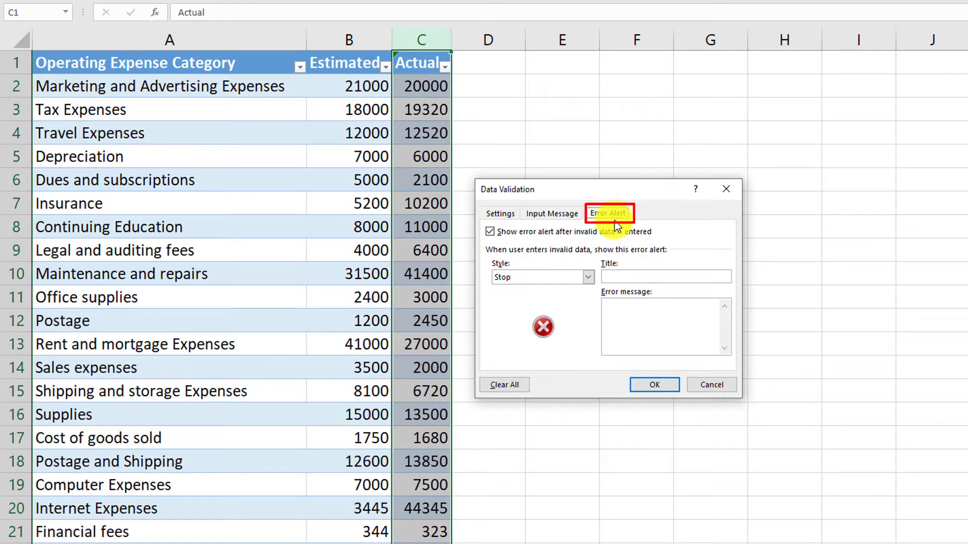
{"action": "left_click", "coordinate": [588, 277]}
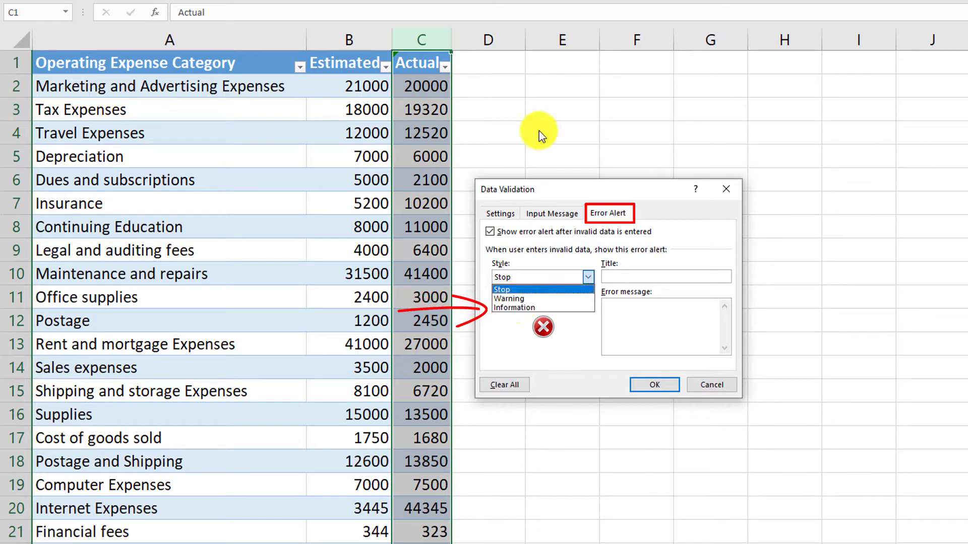
{"action": "left_click", "coordinate": [508, 289]}
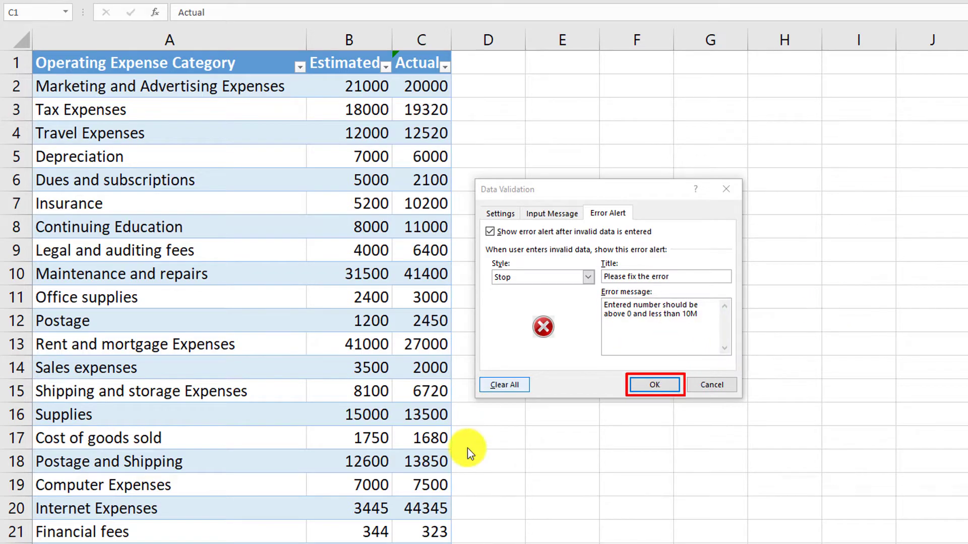
{"action": "left_click", "coordinate": [655, 385]}
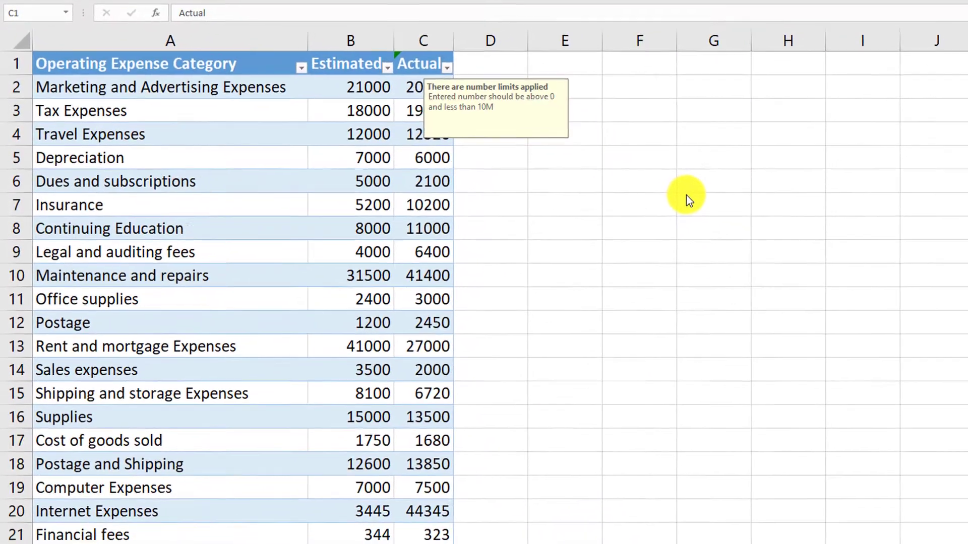
Add a table row below Subscription fees with the category Other and an estimated amount of 34.
{"action": "scroll", "coordinate": [801, 252], "scroll_direction": "down", "scroll_amount": 1}
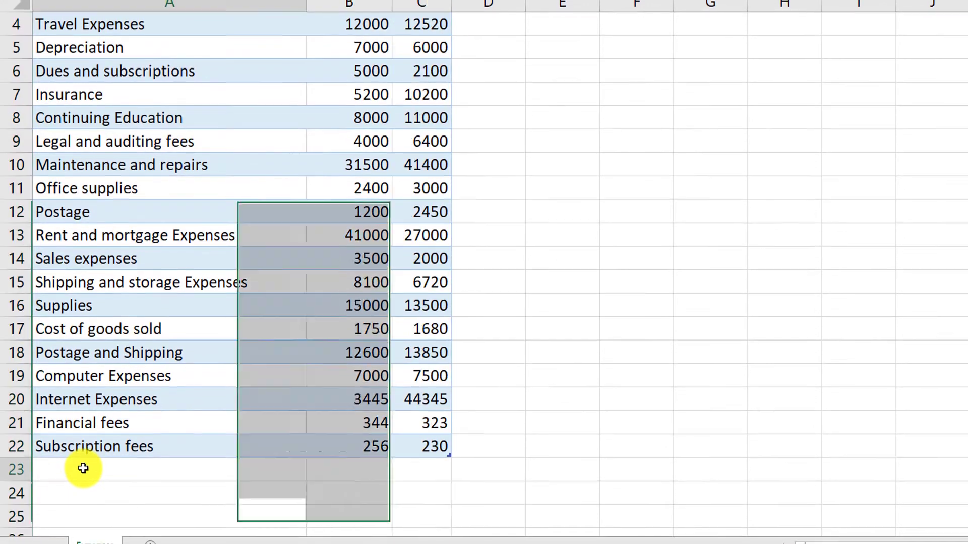
{"action": "left_click", "coordinate": [81, 478]}
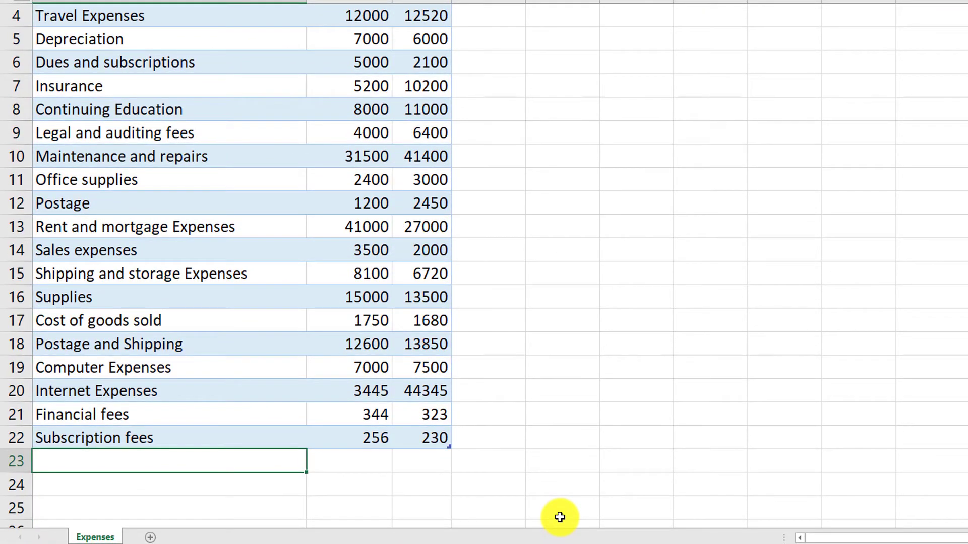
{"action": "key", "text": "Tab"}
{"action": "type", "text": "34"}
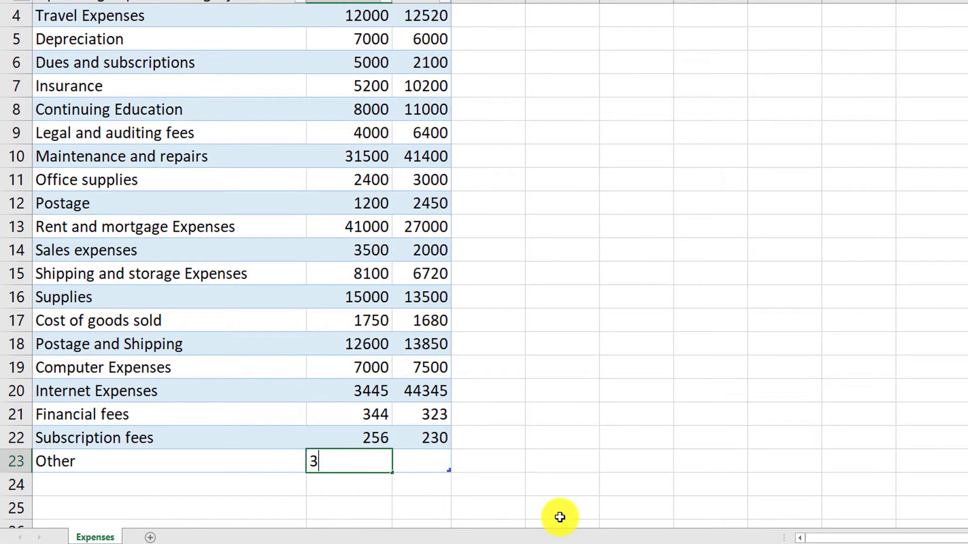
{"action": "key", "text": "Tab"}
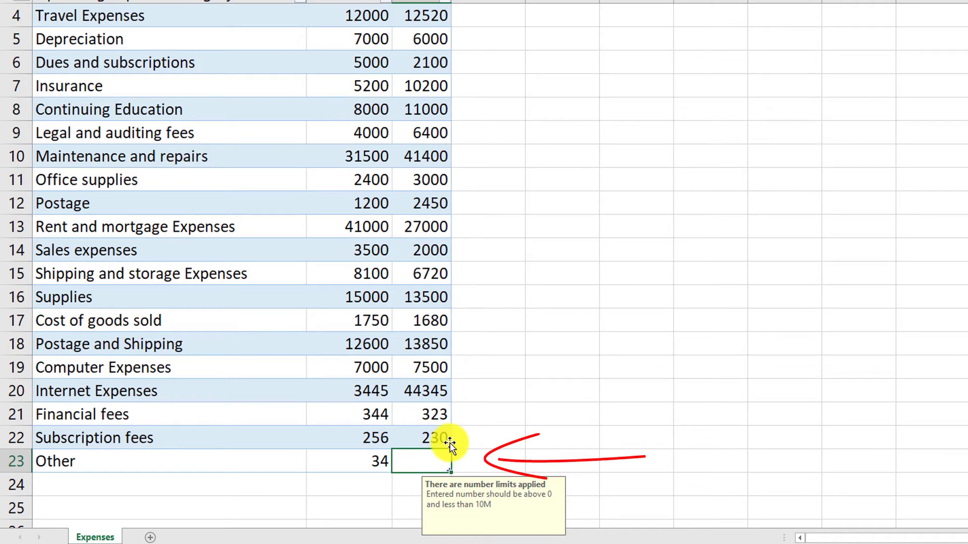
Try to enter wds as the Other row's actual amount, and replace the entry with 33.
{"action": "type", "text": "wds"}
{"action": "key", "text": "Return"}
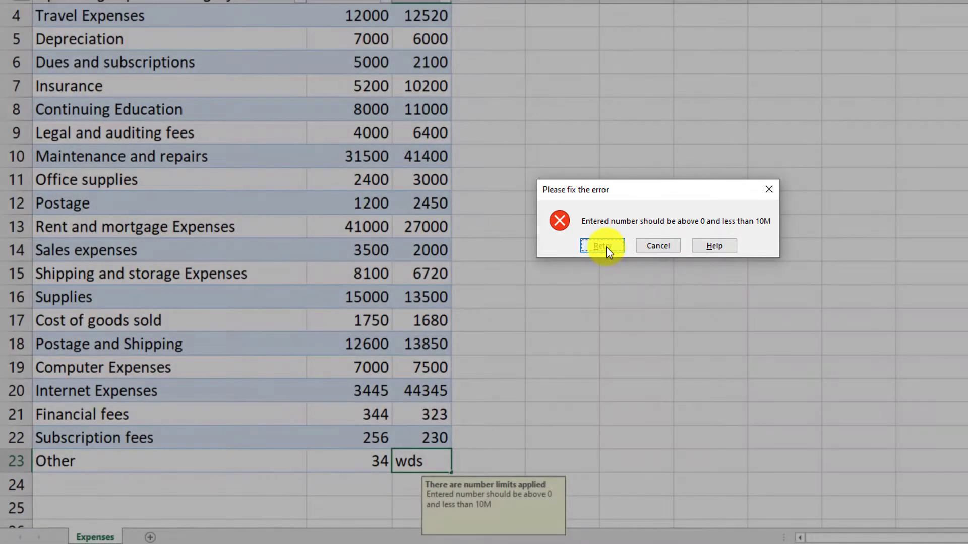
{"action": "left_click", "coordinate": [605, 245]}
{"action": "key", "text": "BackSpace"}
{"action": "type", "text": "33"}
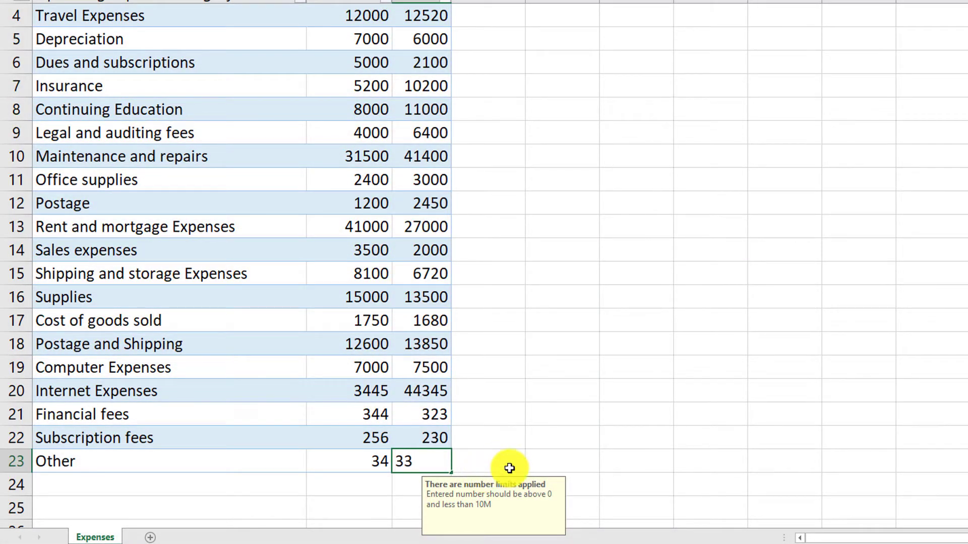
{"action": "key", "text": "Tab"}
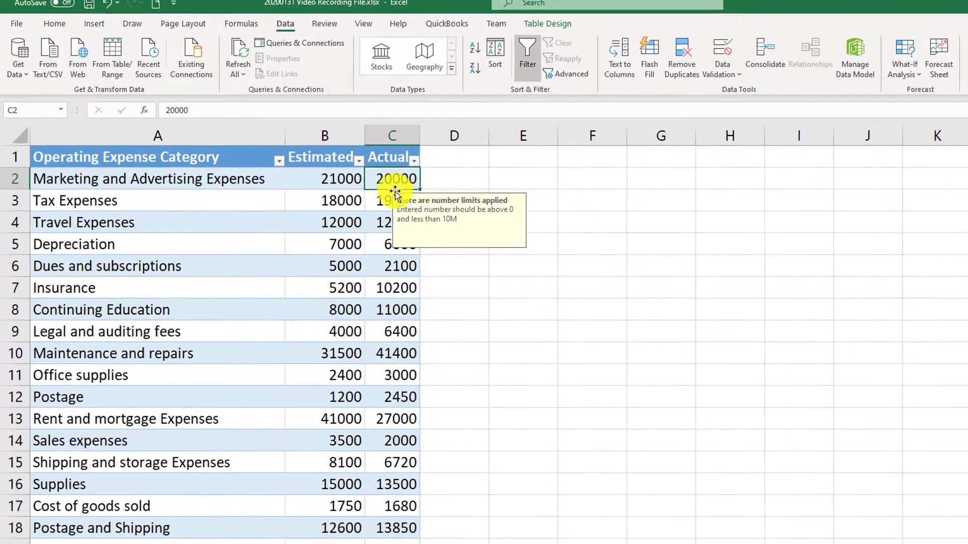
Delete the input message title and text from the data validation of the Tax Expenses actual amount, and turn the message off.
{"action": "left_click", "coordinate": [345, 178]}
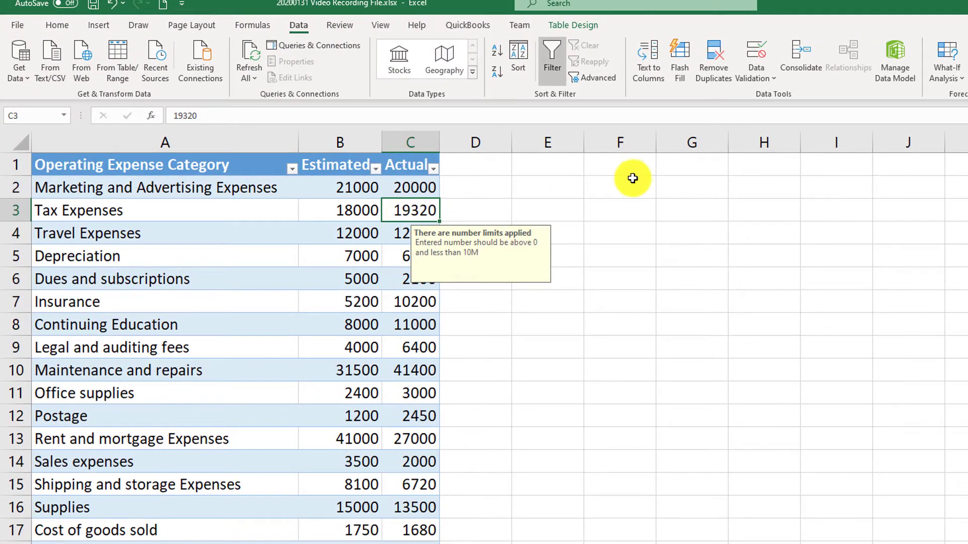
{"action": "left_click", "coordinate": [756, 56]}
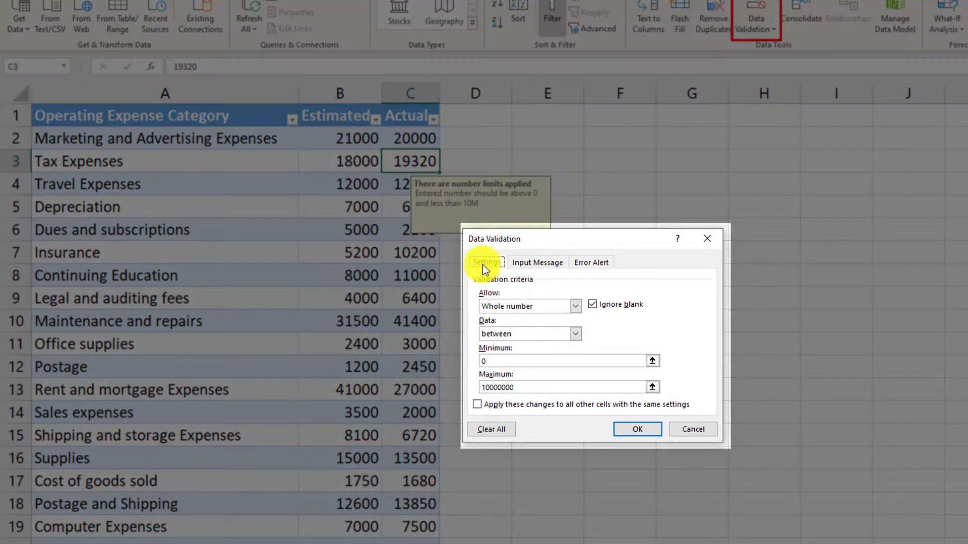
{"action": "left_click", "coordinate": [575, 306]}
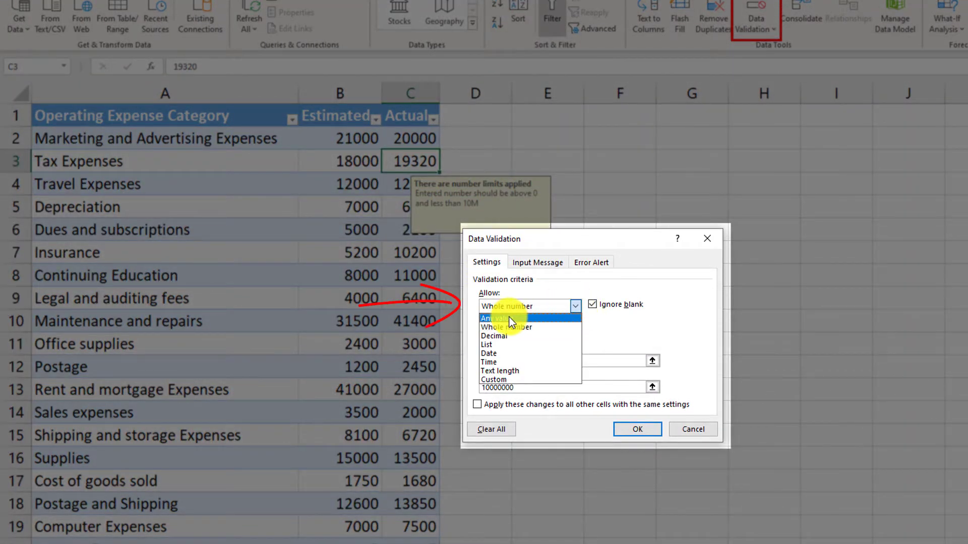
{"action": "key", "text": "Escape"}
{"action": "left_click", "coordinate": [538, 262]}
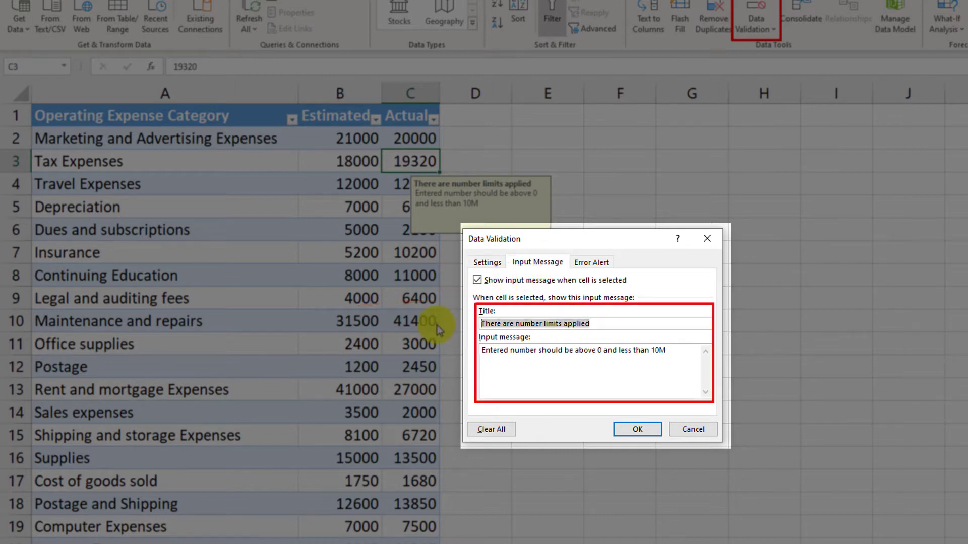
{"action": "key", "text": "Delete"}
{"action": "left_click_drag", "start_coordinate": [637, 363], "coordinate": [478, 350]}
{"action": "key", "text": "Delete"}
{"action": "left_click", "coordinate": [476, 280]}
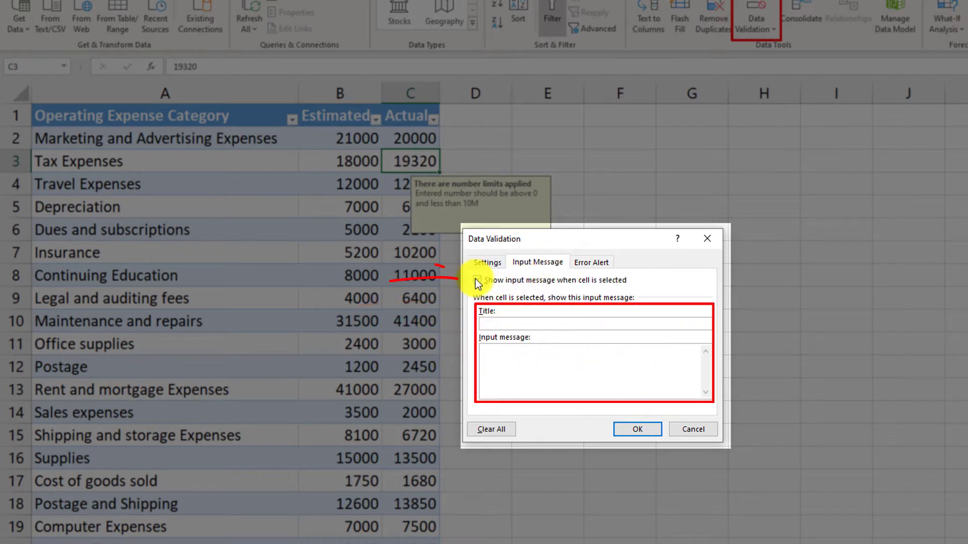
Delete the error alert's title and message, turn the alert off, and apply the data validation changes.
{"action": "left_click", "coordinate": [588, 262]}
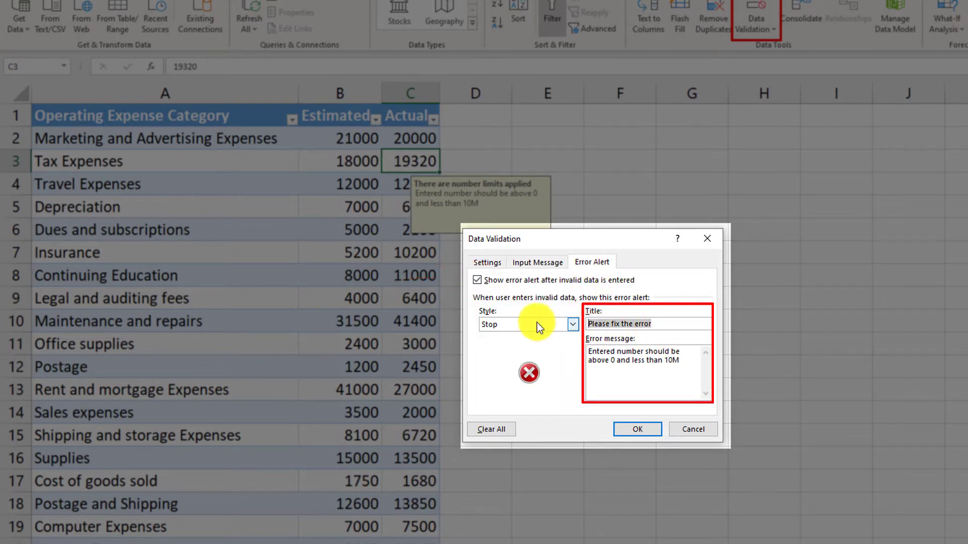
{"action": "key", "text": "Delete"}
{"action": "left_click_drag", "start_coordinate": [675, 362], "coordinate": [587, 351]}
{"action": "key", "text": "Delete"}
{"action": "left_click", "coordinate": [477, 280]}
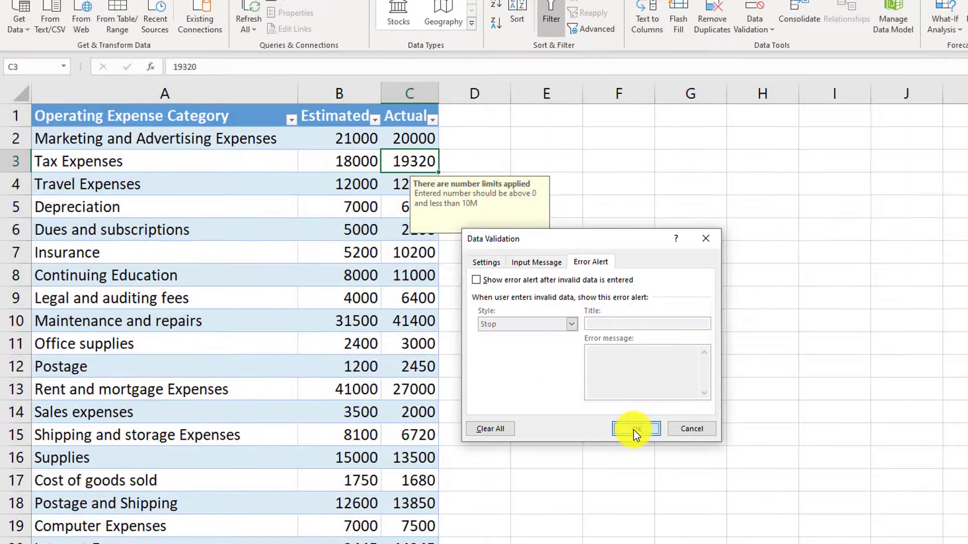
{"action": "left_click", "coordinate": [637, 429]}
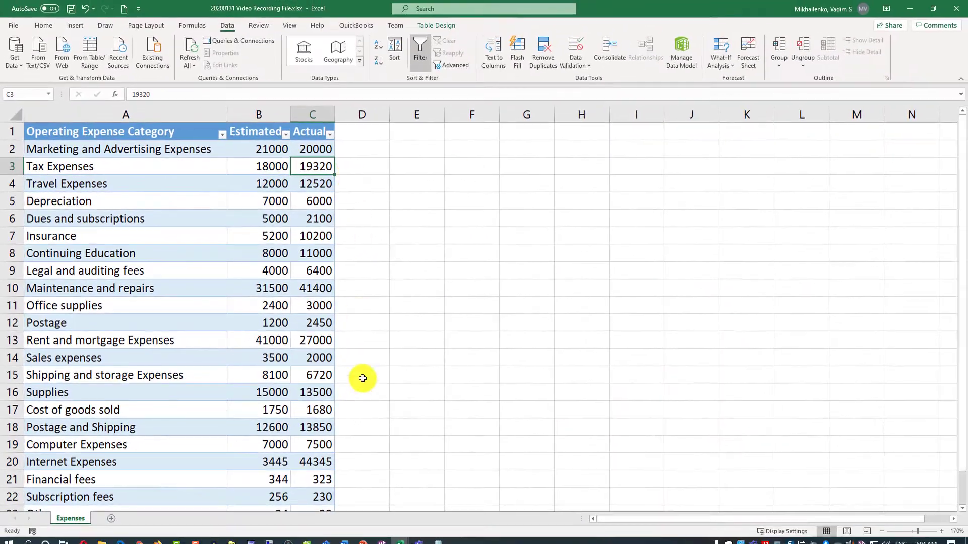
{"action": "scroll", "coordinate": [398, 361], "scroll_direction": "down", "scroll_amount": 1}
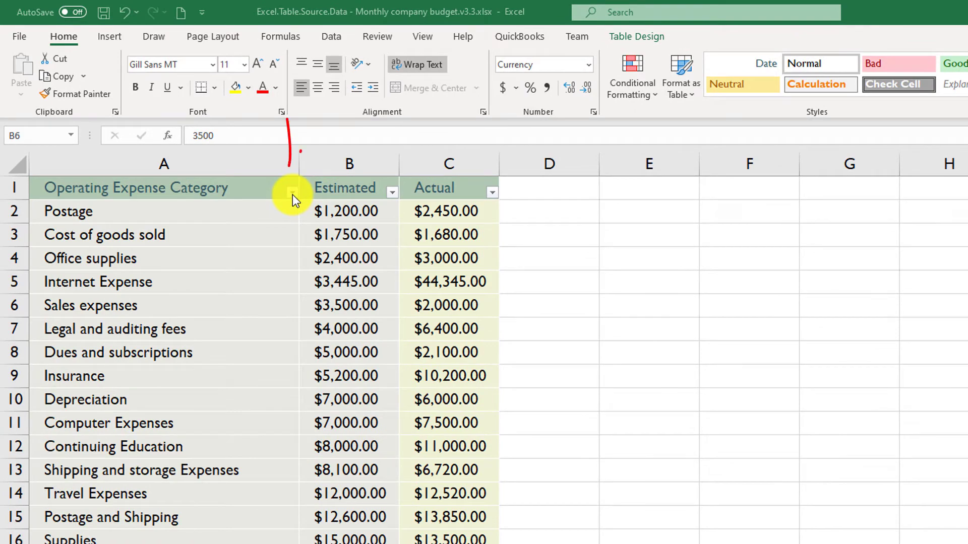
Sort the monthly budget table by Operating Expense Category from A to Z.
{"action": "left_click", "coordinate": [292, 192]}
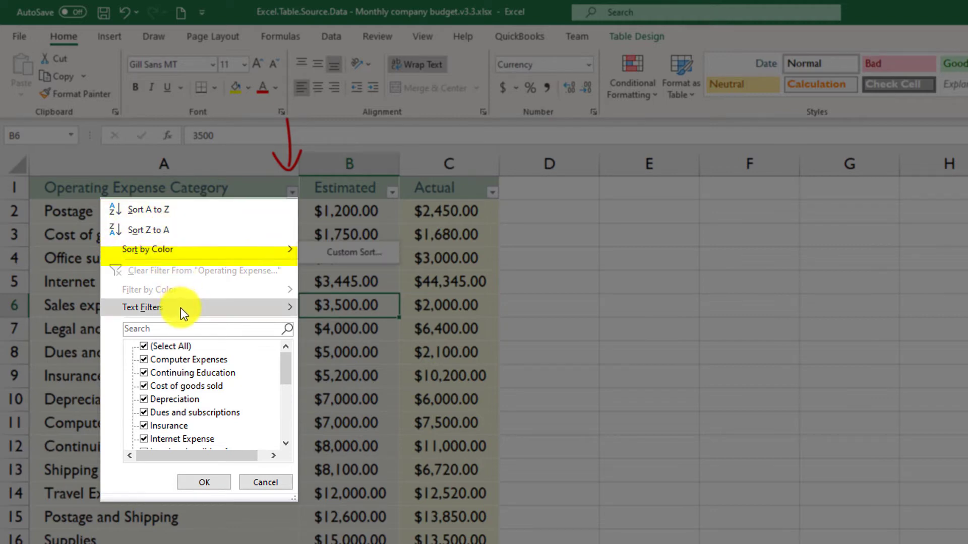
{"action": "mouse_move", "coordinate": [180, 307]}
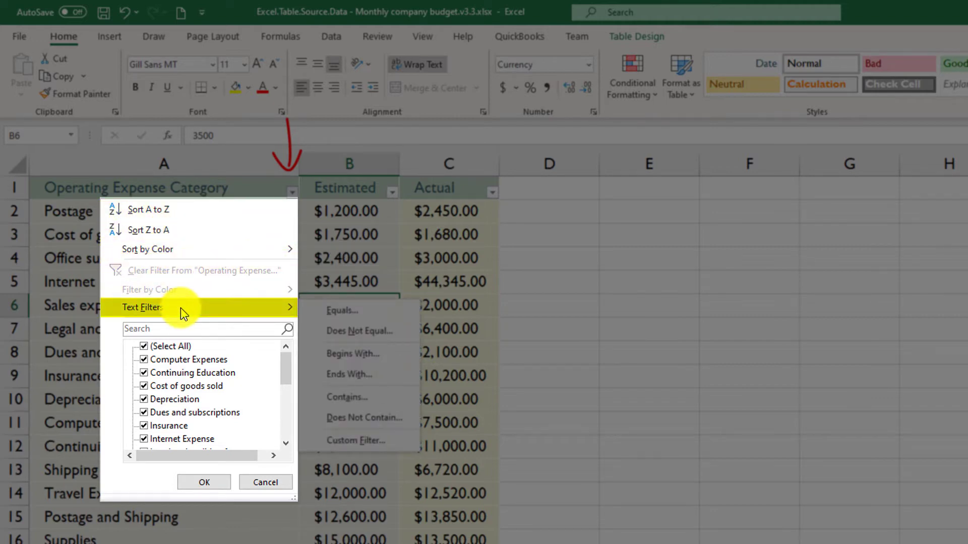
{"action": "left_click", "coordinate": [169, 210]}
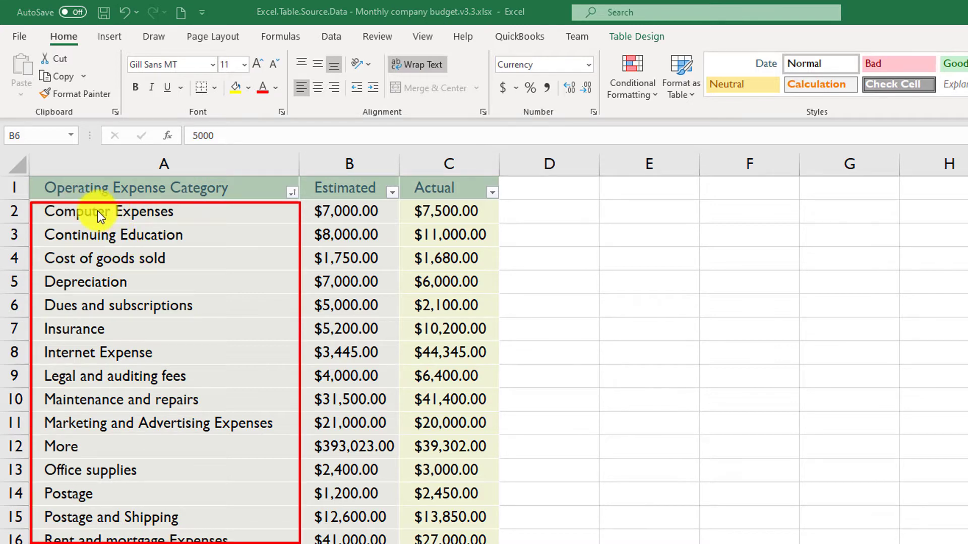
{"action": "left_click", "coordinate": [47, 210]}
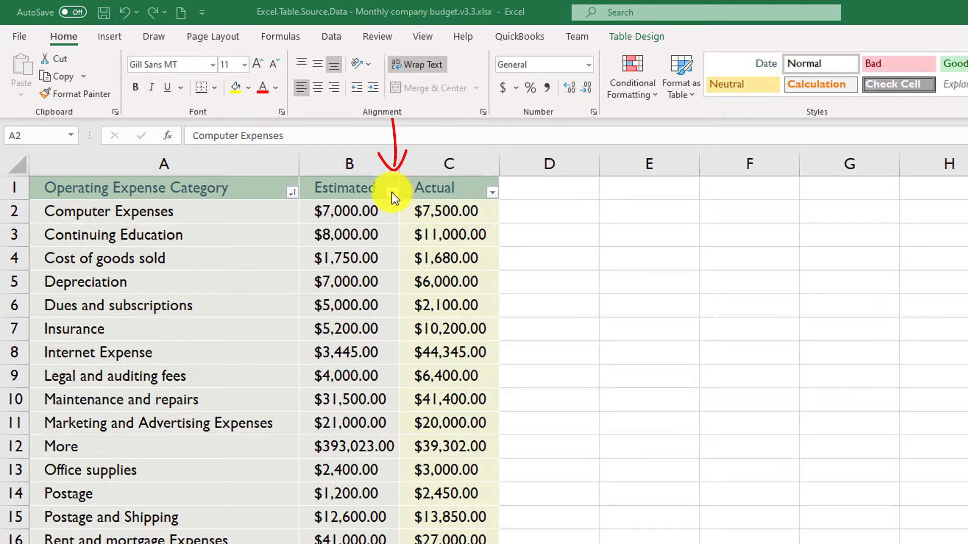
Sort the table by the Estimated column from largest to smallest, and select that column.
{"action": "left_click", "coordinate": [391, 192]}
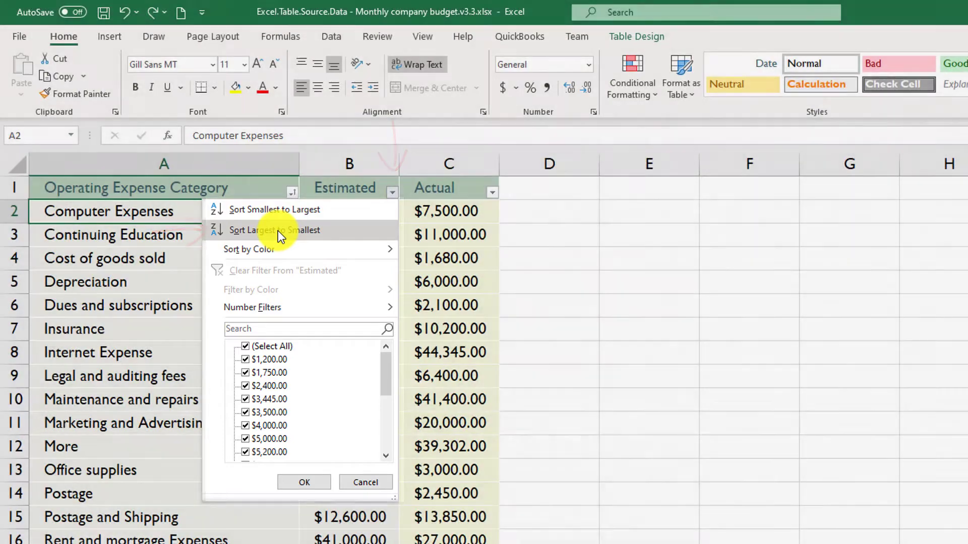
{"action": "left_click", "coordinate": [277, 231]}
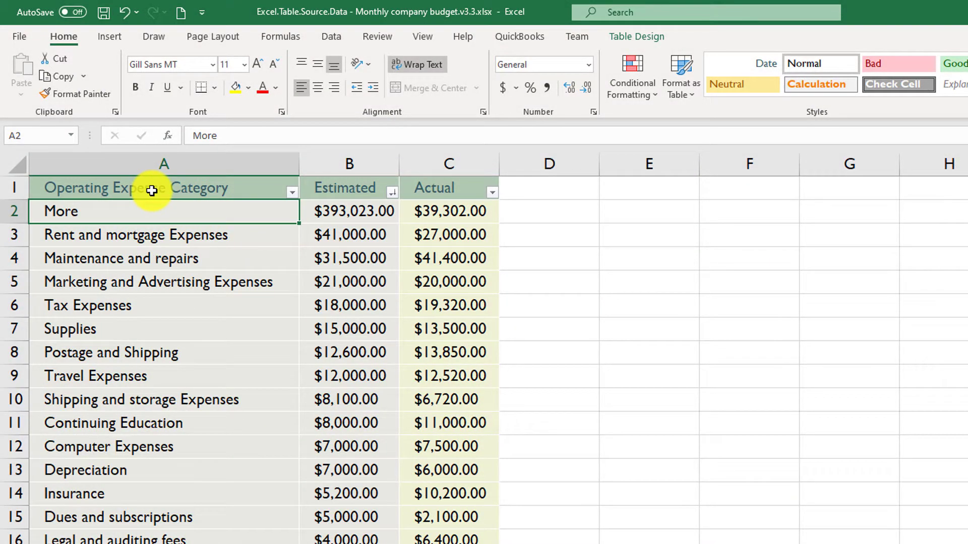
{"action": "left_click", "coordinate": [358, 167]}
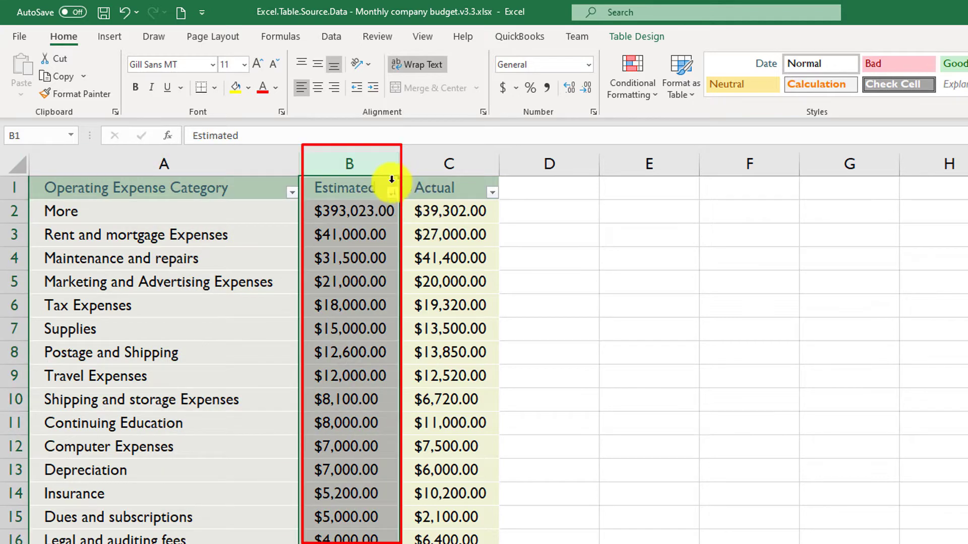
{"action": "left_click", "coordinate": [387, 187]}
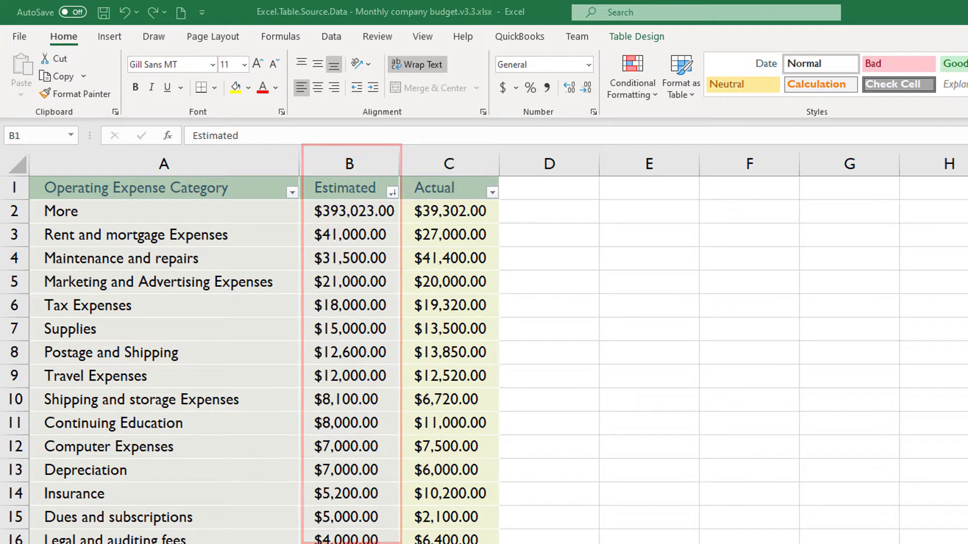
Filter the Actual column to show only $2,000.00, $2,100.00, $2,450.00 and $3,000.00.
{"action": "left_click", "coordinate": [492, 192]}
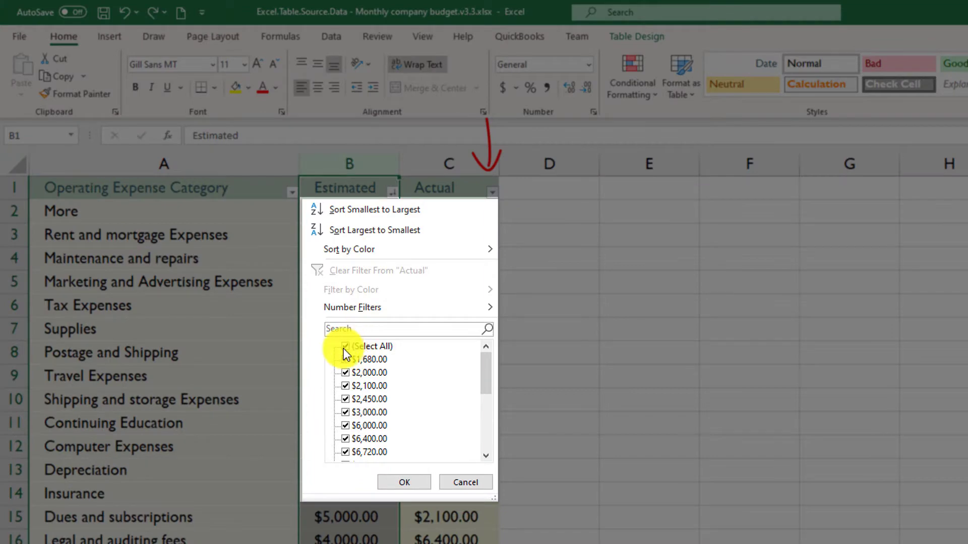
{"action": "left_click", "coordinate": [345, 347]}
{"action": "left_click", "coordinate": [345, 375]}
{"action": "left_click", "coordinate": [346, 386]}
{"action": "left_click", "coordinate": [345, 400]}
{"action": "left_click", "coordinate": [345, 413]}
{"action": "left_click", "coordinate": [404, 482]}
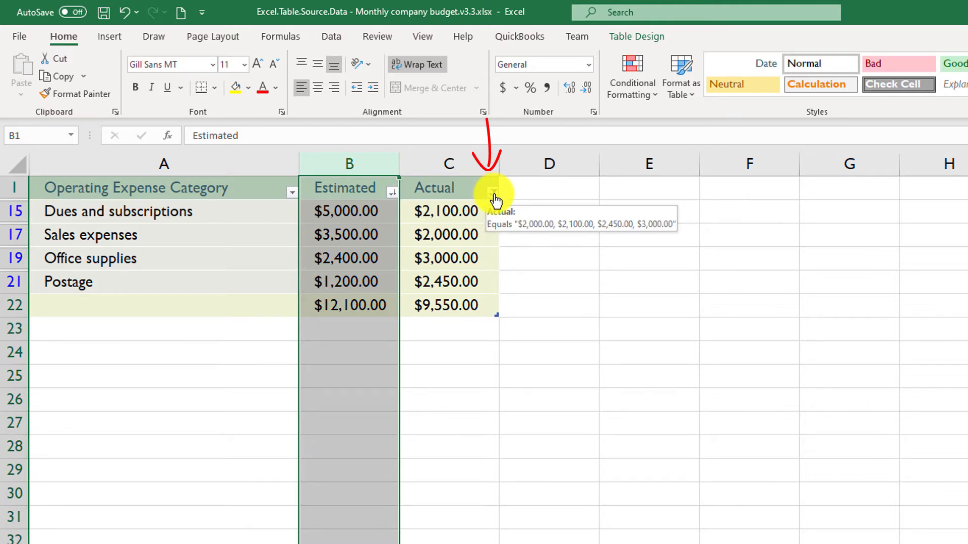
Reselect all values in the Actual column's filter to show every row.
{"action": "left_click", "coordinate": [492, 192]}
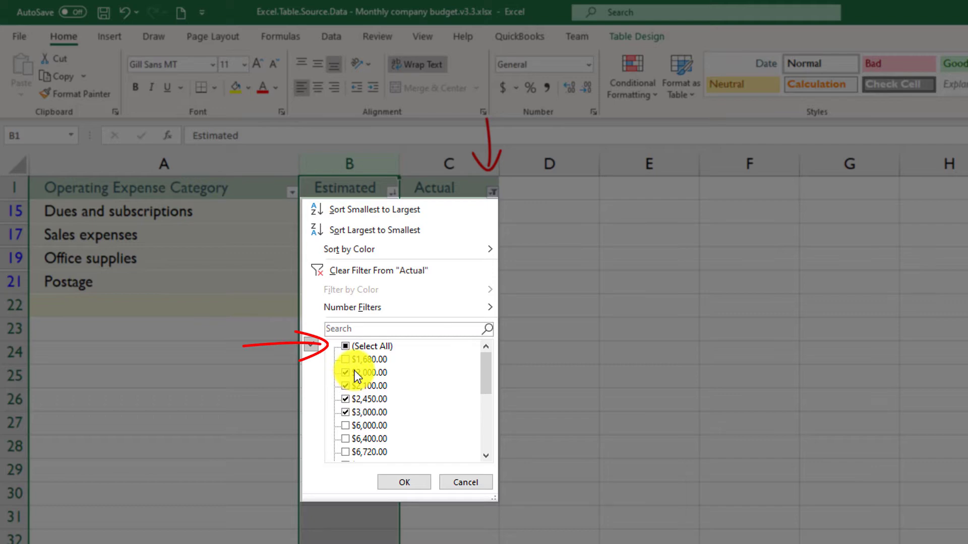
{"action": "left_click", "coordinate": [345, 347]}
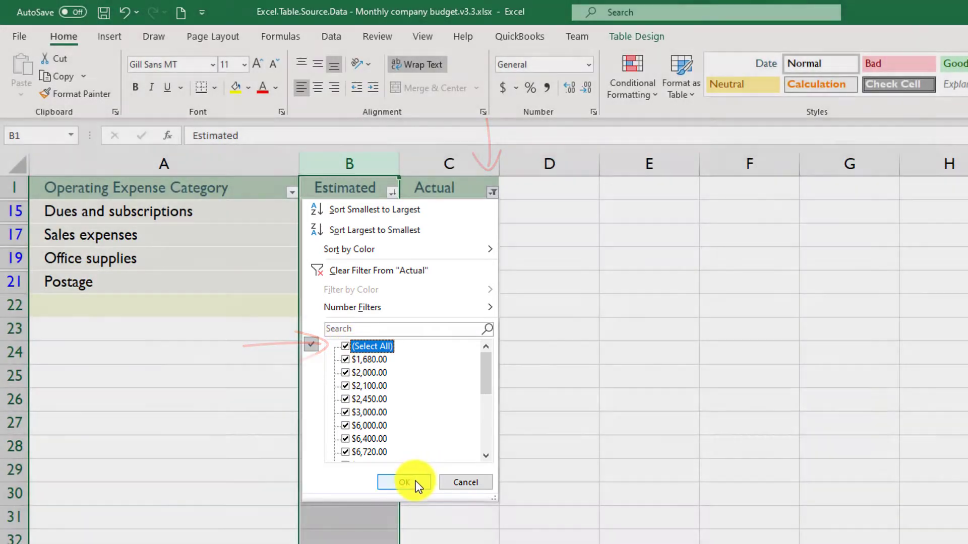
{"action": "left_click", "coordinate": [418, 482]}
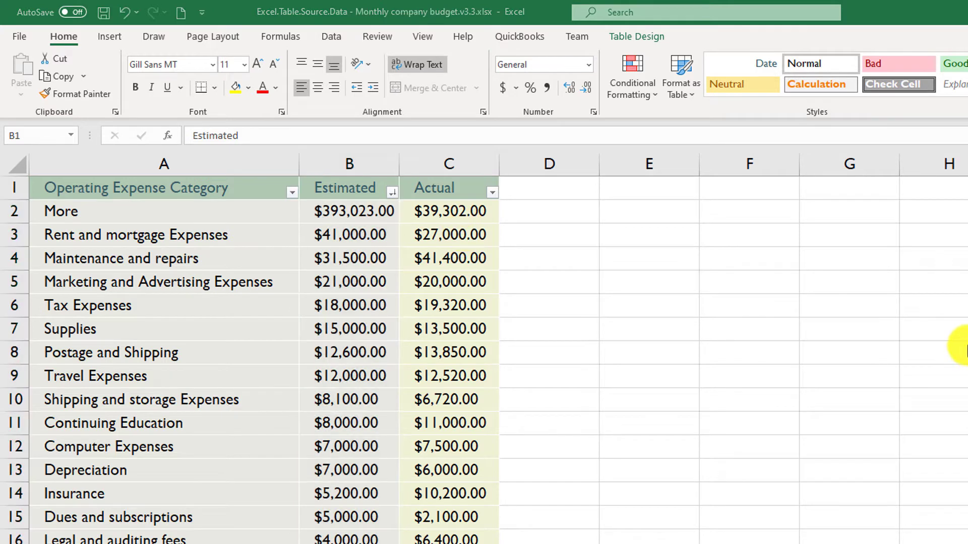
Remove the Estimated sort level through the table's custom sort settings and confirm.
{"action": "left_click", "coordinate": [393, 194]}
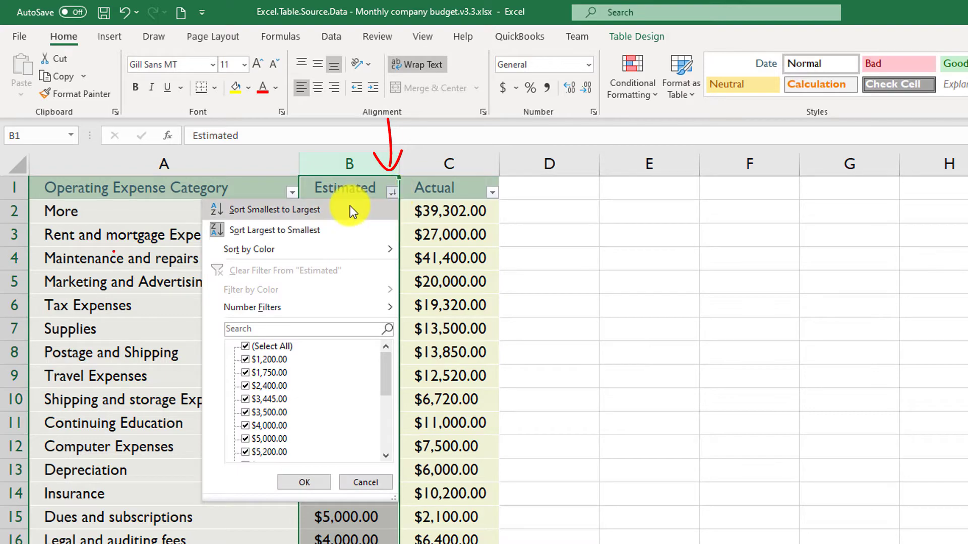
{"action": "mouse_move", "coordinate": [304, 251]}
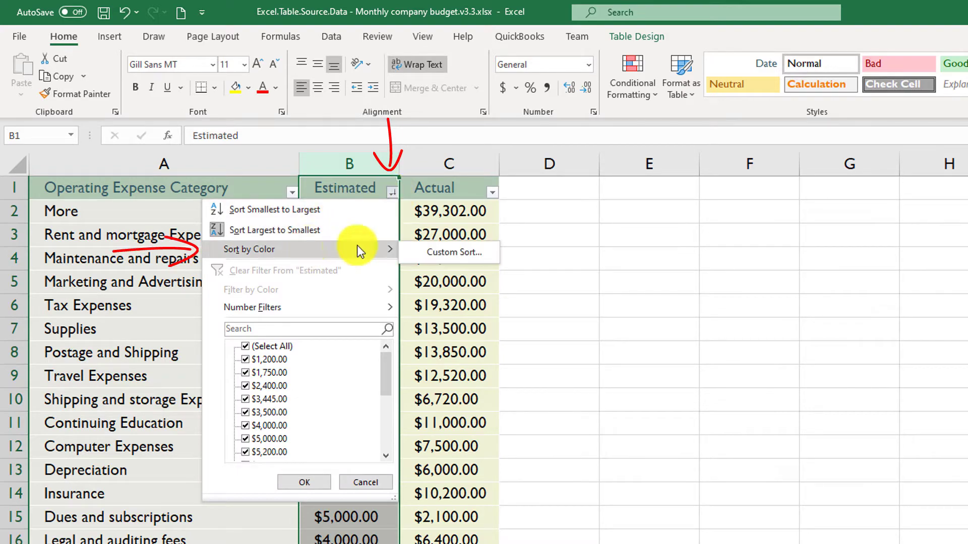
{"action": "left_click", "coordinate": [465, 259]}
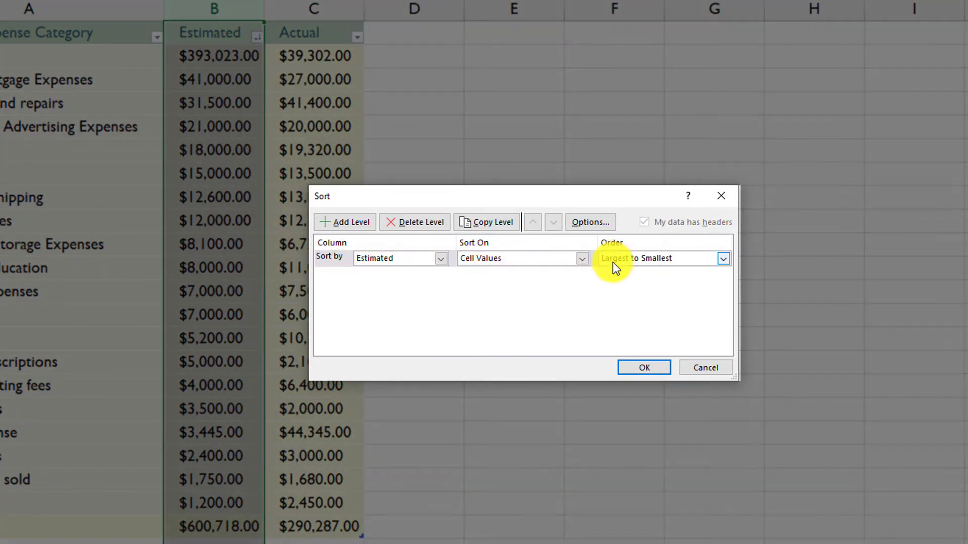
{"action": "left_click", "coordinate": [425, 223]}
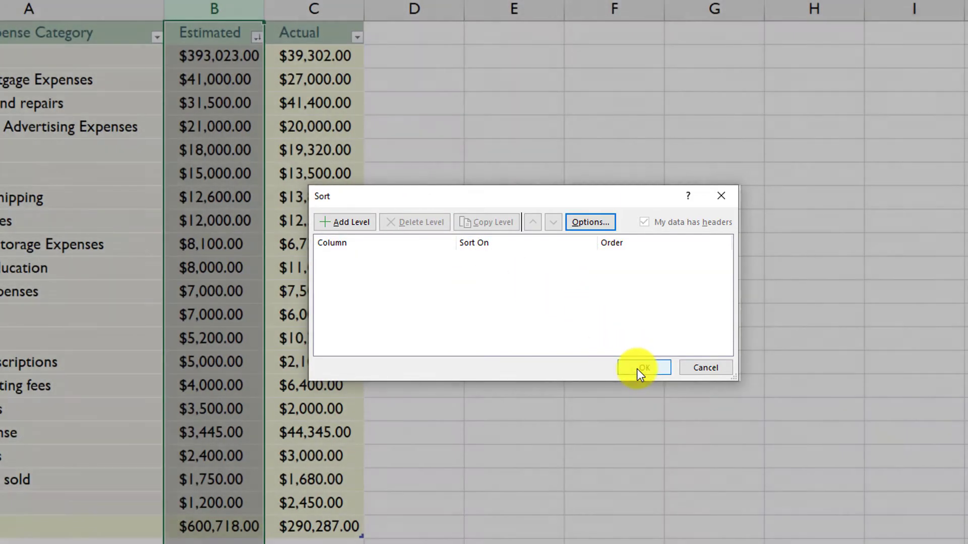
{"action": "left_click", "coordinate": [641, 369]}
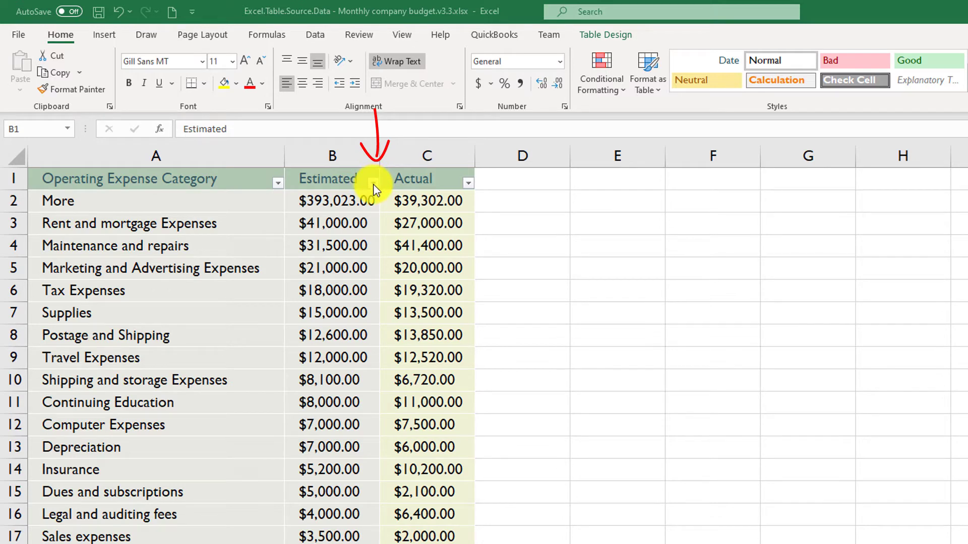
Filter the Estimated column to show only rows with amounts greater than 20000.
{"action": "left_click", "coordinate": [373, 185]}
{"action": "left_click", "coordinate": [374, 185]}
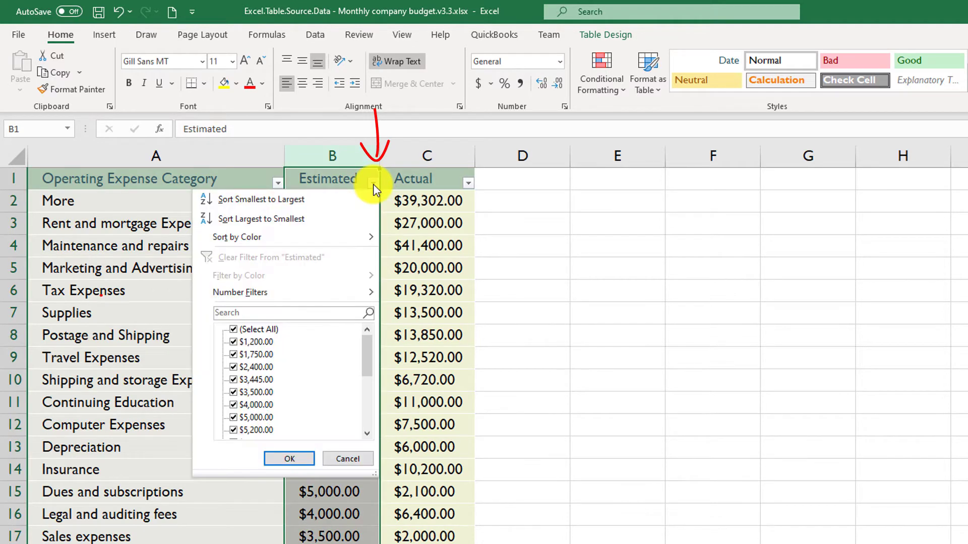
{"action": "mouse_move", "coordinate": [256, 293]}
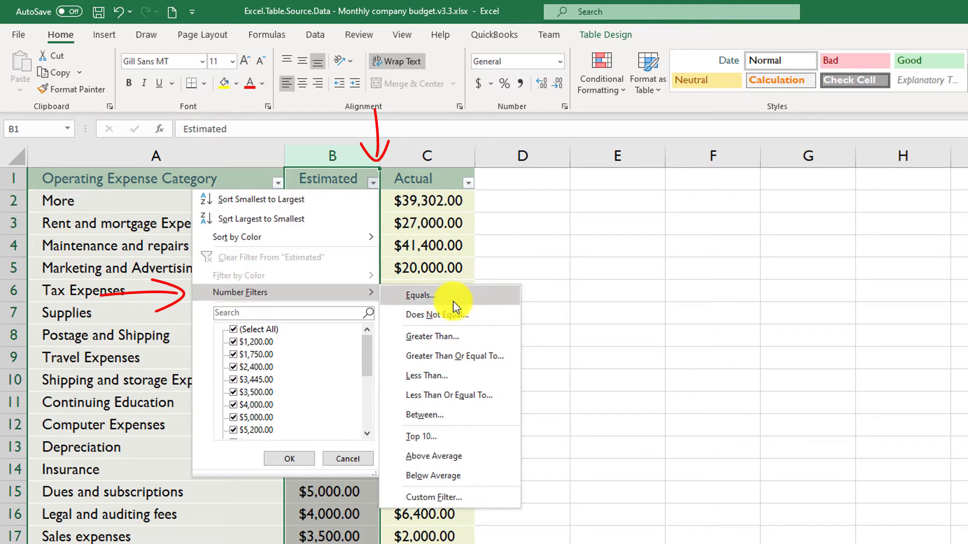
{"action": "left_click", "coordinate": [455, 338]}
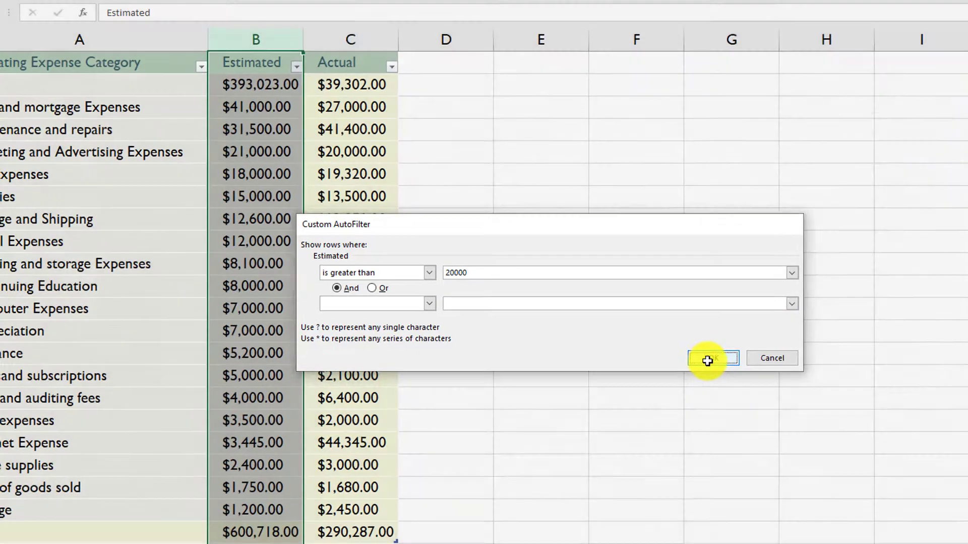
{"action": "left_click", "coordinate": [711, 356]}
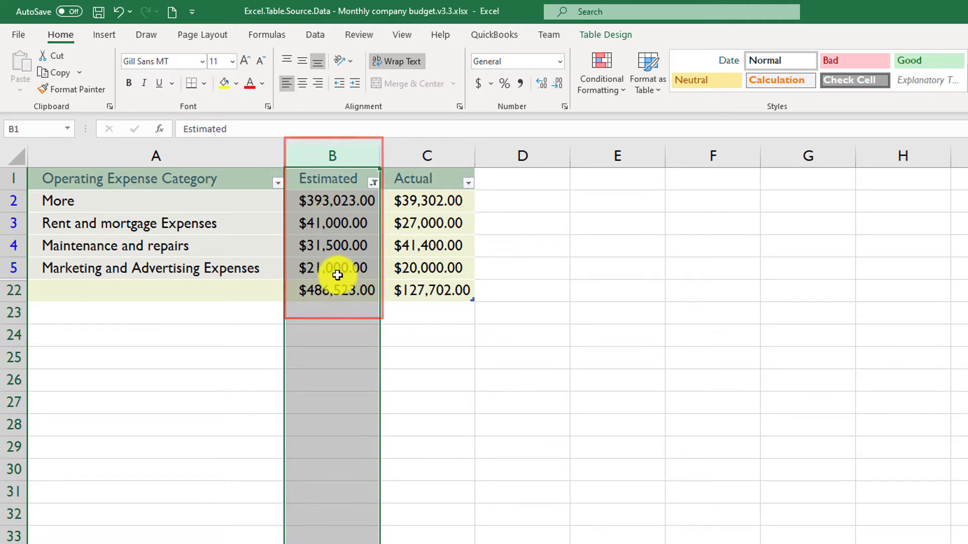
{"action": "left_click", "coordinate": [374, 182]}
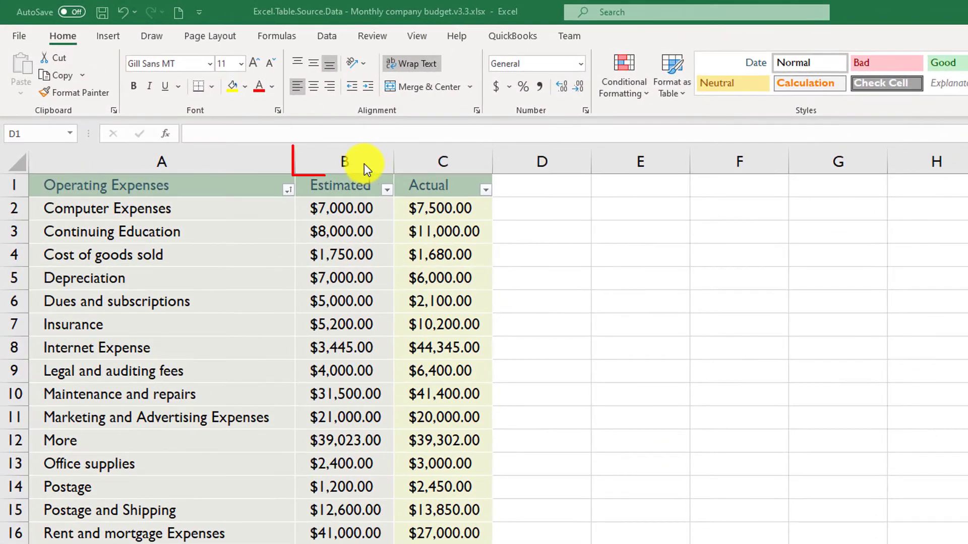
Delete the Estimated column from the Company Operating Expenses table, and undo the deletion.
{"action": "left_click", "coordinate": [361, 160]}
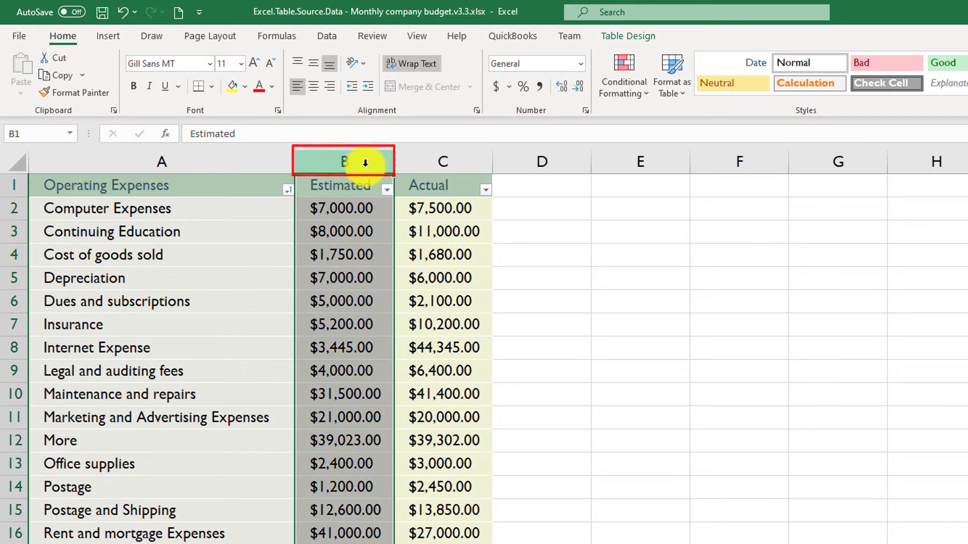
{"action": "right_click", "coordinate": [367, 165]}
{"action": "left_click", "coordinate": [407, 307]}
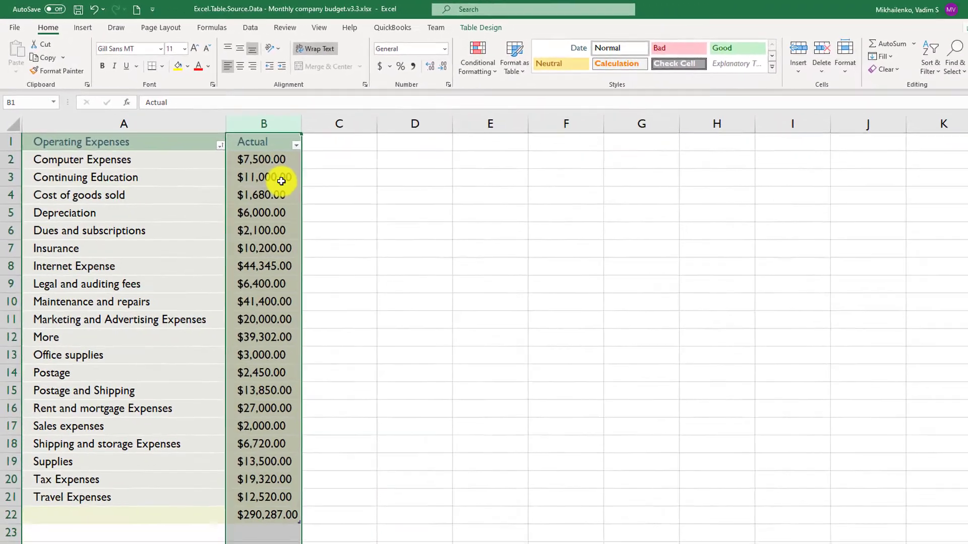
{"action": "key", "text": "ctrl+z"}
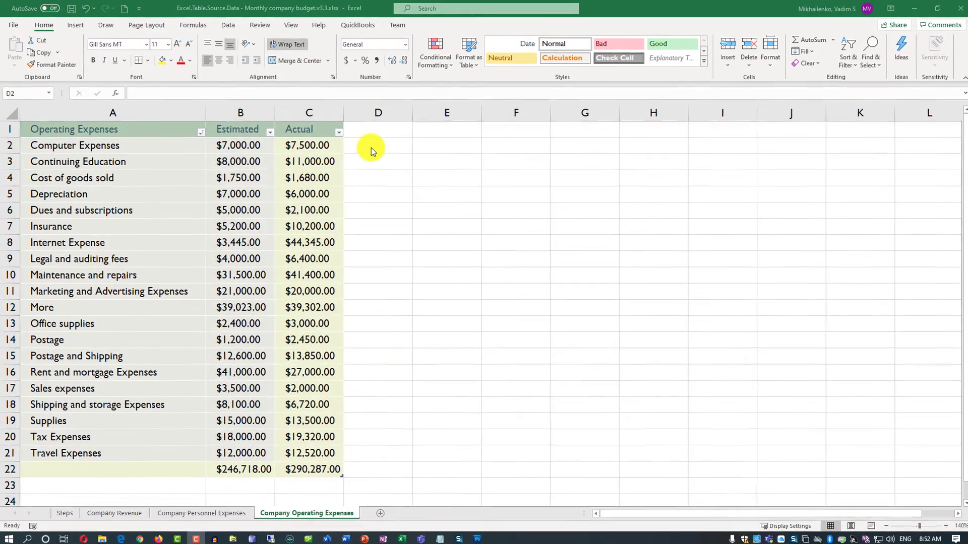
Add a Category column after Actual and assign each expense a category such as Technology, Supplies, or Sales and Marketing.
{"action": "left_click", "coordinate": [373, 149]}
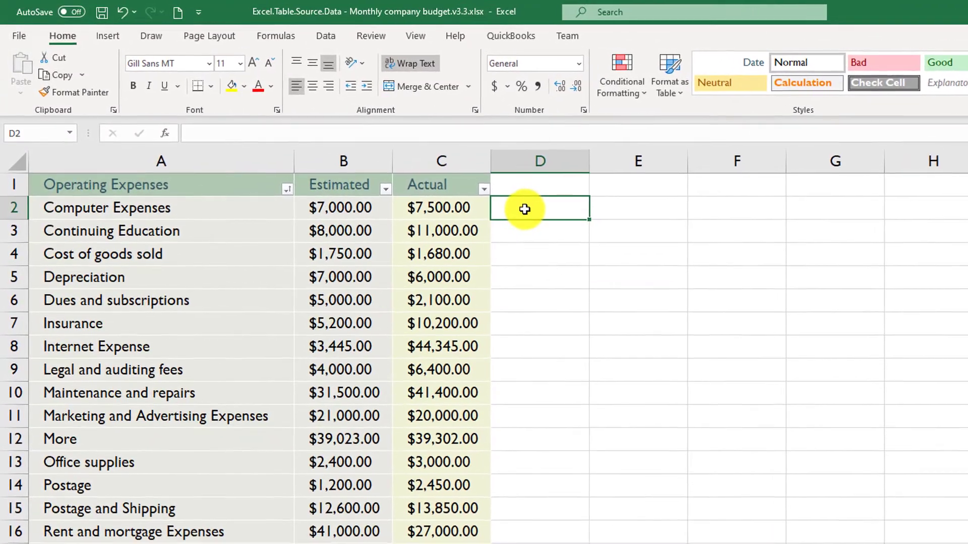
{"action": "left_click", "coordinate": [530, 185]}
{"action": "type", "text": "Category"}
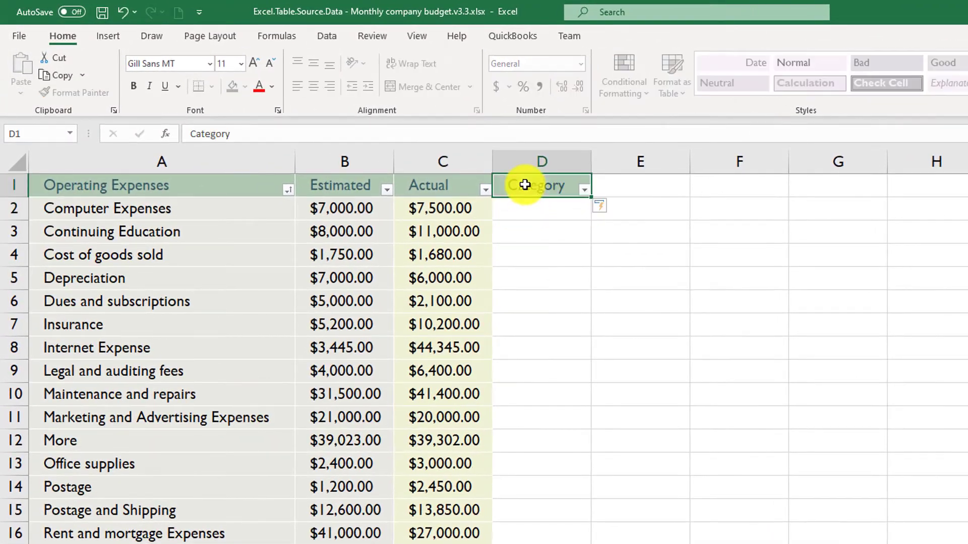
{"action": "key", "text": "Return"}
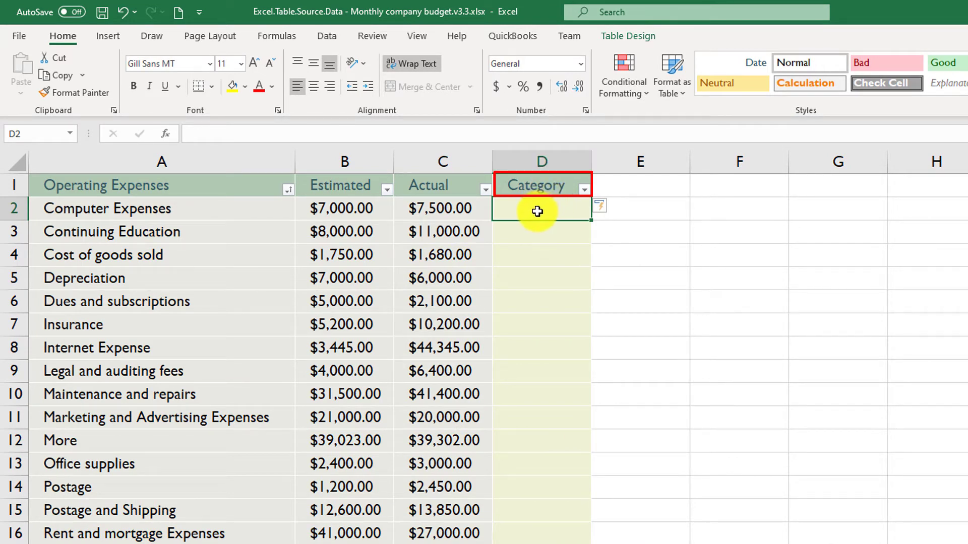
{"action": "left_click", "coordinate": [512, 210]}
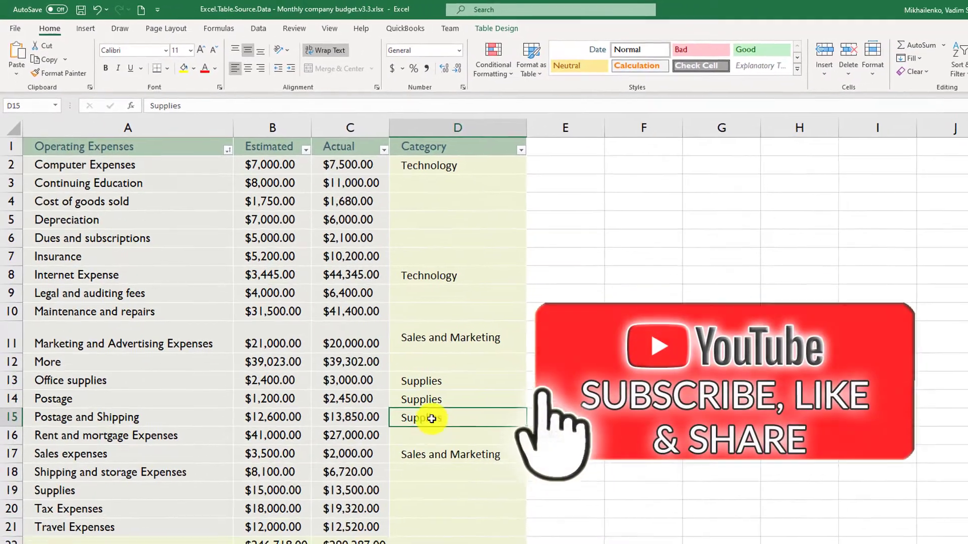
{"action": "left_click", "coordinate": [537, 542]}
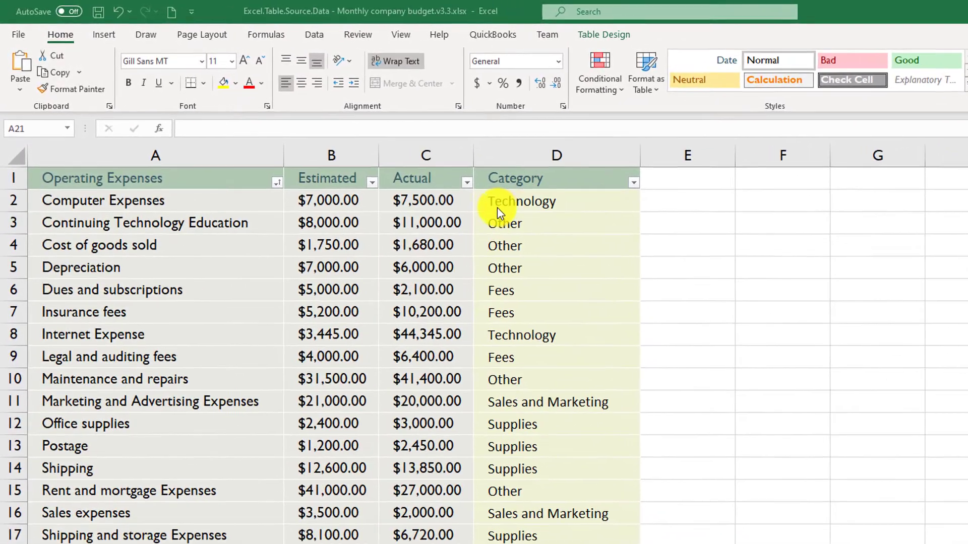
Copy the formatting of the Actual amount for Cost of goods sold onto all Category entries with Format Painter.
{"action": "left_click", "coordinate": [437, 206]}
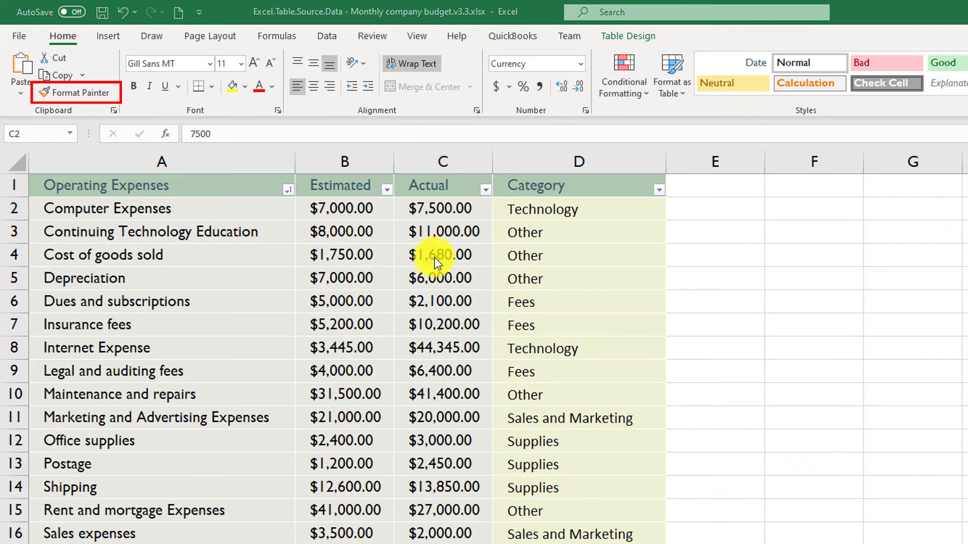
{"action": "key", "text": "F2"}
{"action": "left_click", "coordinate": [419, 250]}
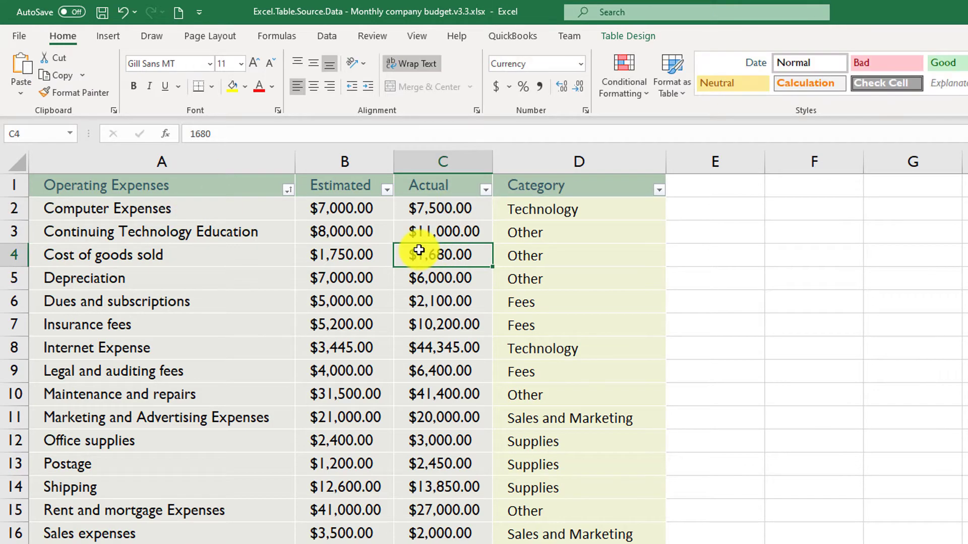
{"action": "left_click", "coordinate": [75, 93]}
{"action": "mouse_move", "coordinate": [542, 210]}
{"action": "left_mouse_down"}
{"action": "mouse_move", "coordinate": [539, 543]}
{"action": "mouse_move", "coordinate": [569, 543]}
{"action": "left_mouse_up"}
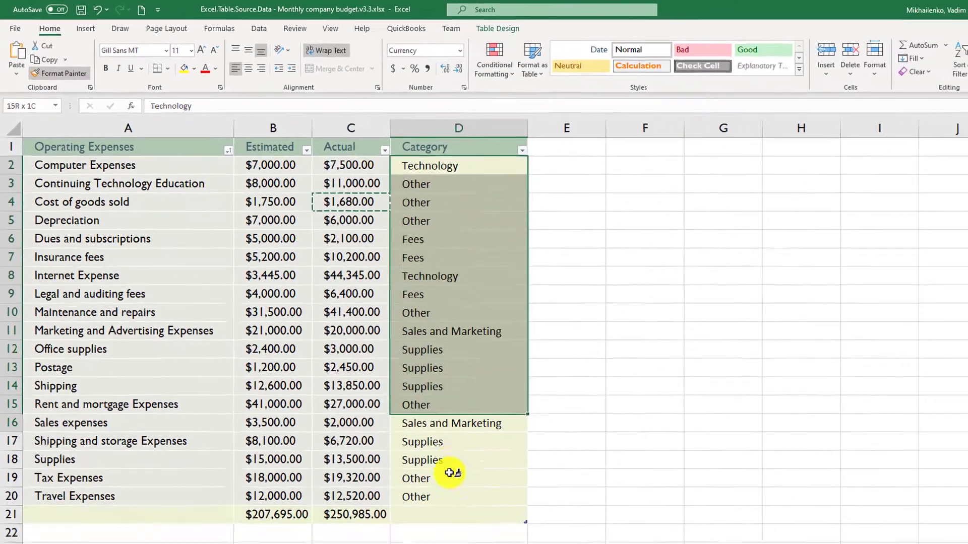
{"action": "mouse_move", "coordinate": [404, 457]}
{"action": "left_mouse_down"}
{"action": "mouse_move", "coordinate": [411, 439]}
{"action": "mouse_move", "coordinate": [398, 431]}
{"action": "left_mouse_up"}
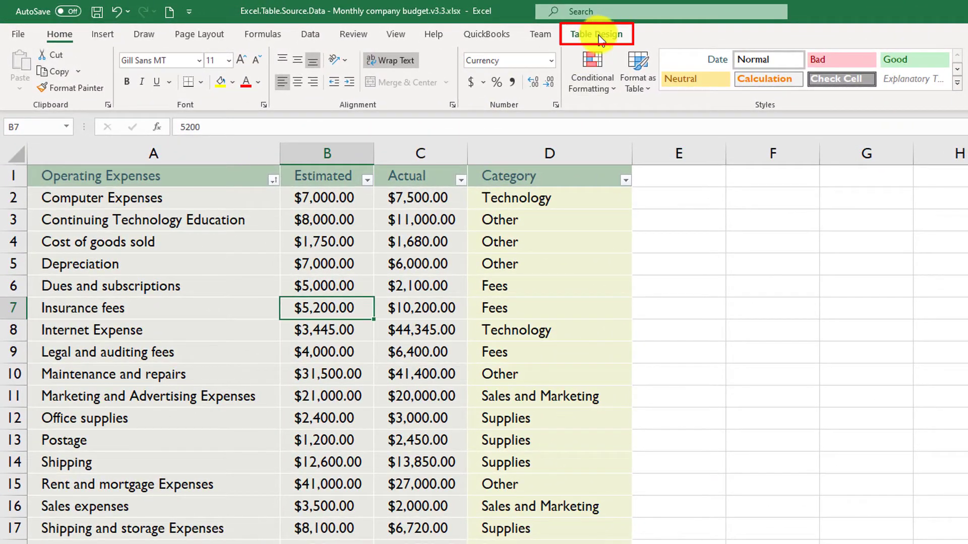
Try a blue Medium table style and two green Light table styles on the expense table.
{"action": "left_click", "coordinate": [599, 37]}
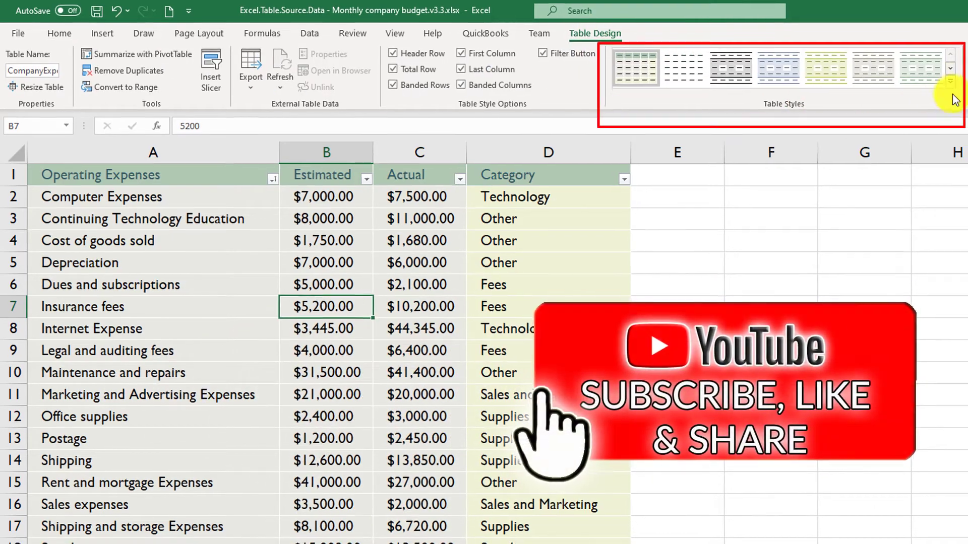
{"action": "left_click", "coordinate": [951, 88]}
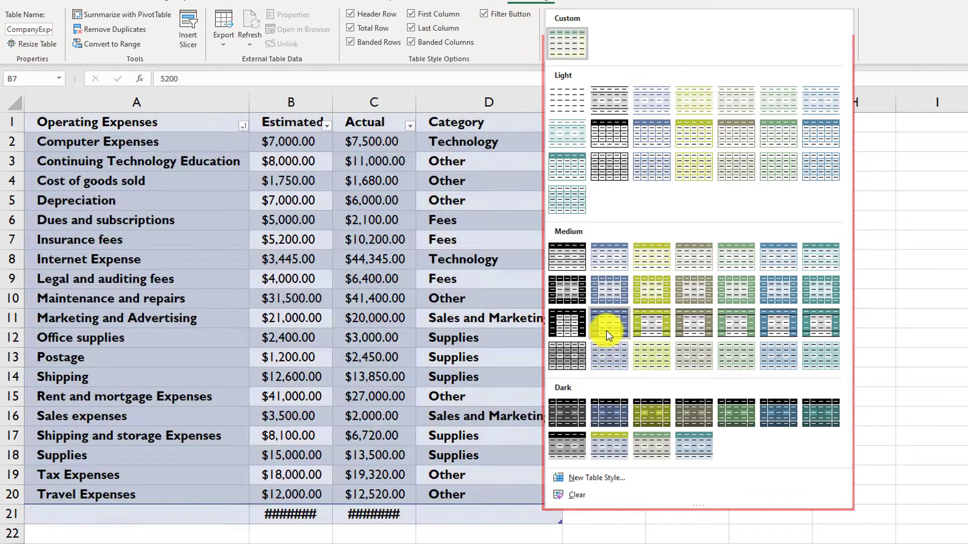
{"action": "left_click", "coordinate": [611, 324]}
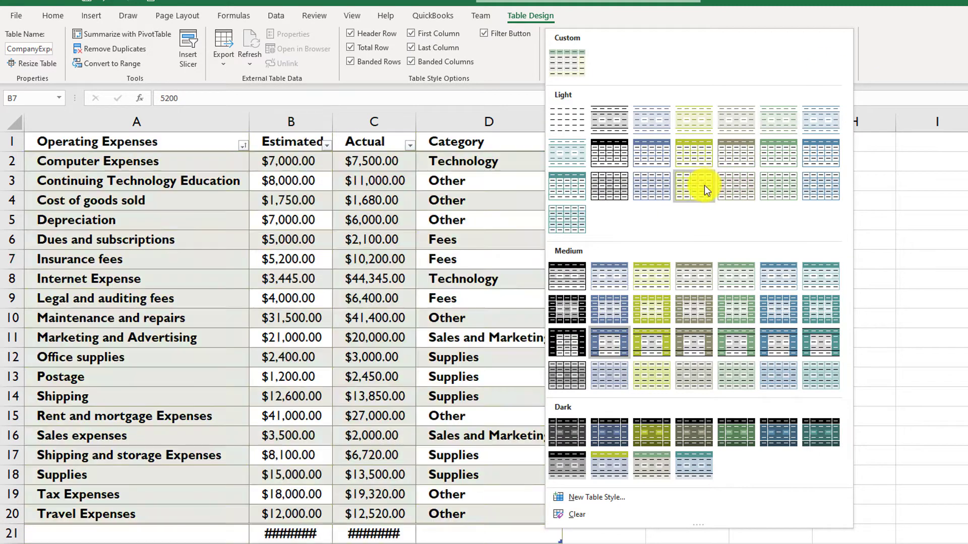
{"action": "left_click", "coordinate": [700, 186]}
{"action": "left_click", "coordinate": [848, 58]}
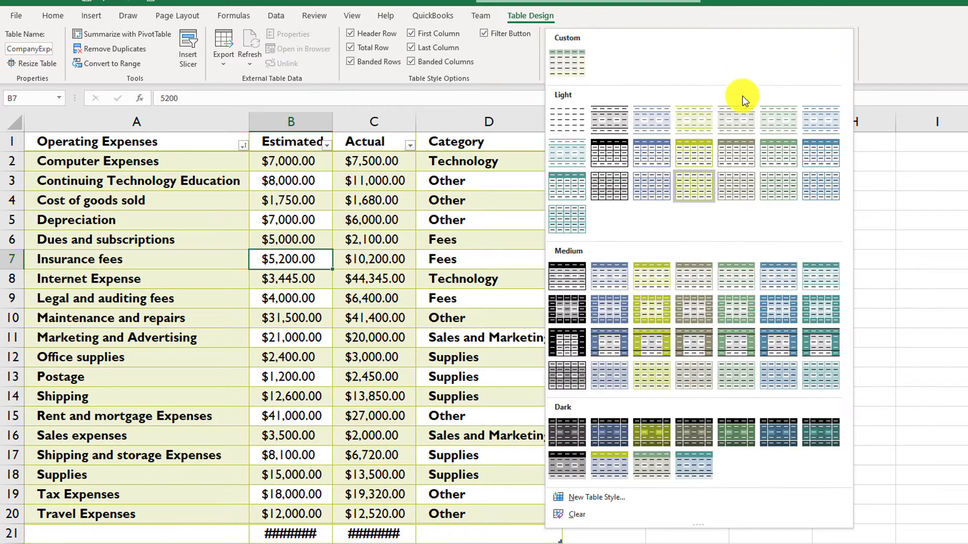
{"action": "left_click", "coordinate": [756, 126]}
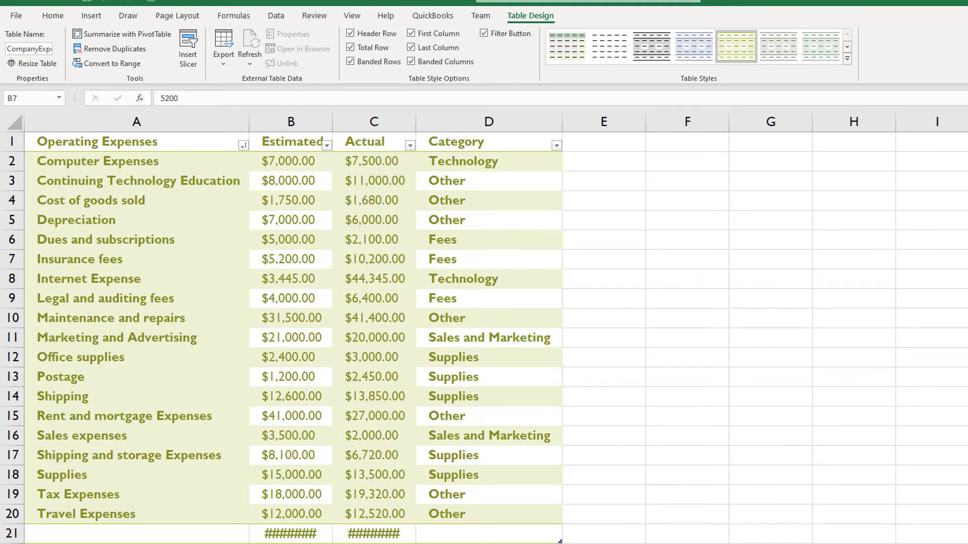
Clear the table style from the expense table.
{"action": "left_click", "coordinate": [845, 60]}
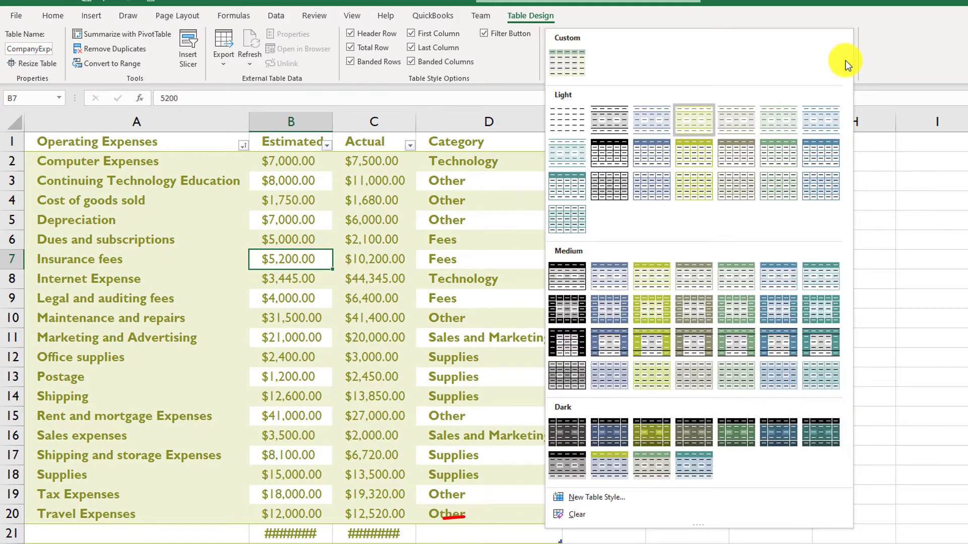
{"action": "left_click", "coordinate": [574, 515]}
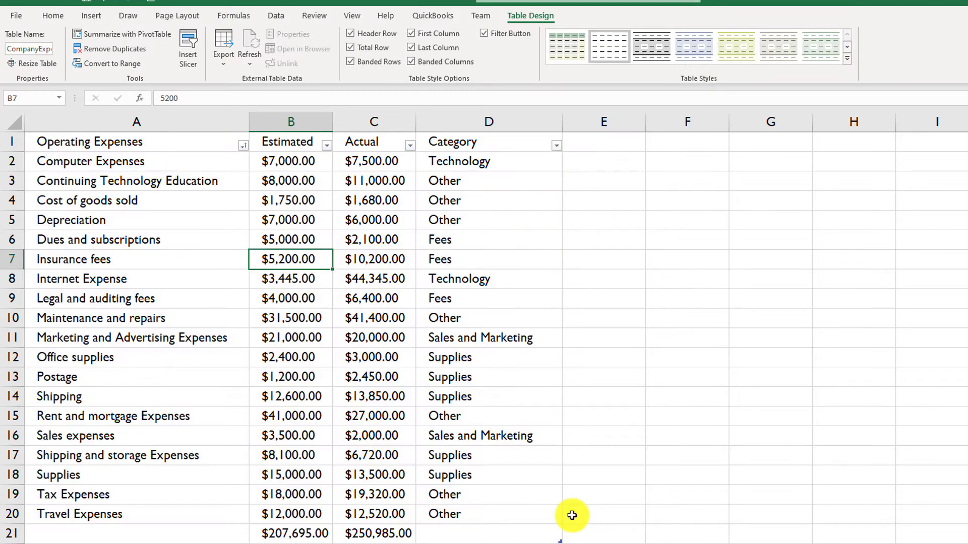
Start a new table style, go through its column and row stripe elements, and open the formatting of First Row Stripe.
{"action": "left_click", "coordinate": [847, 59]}
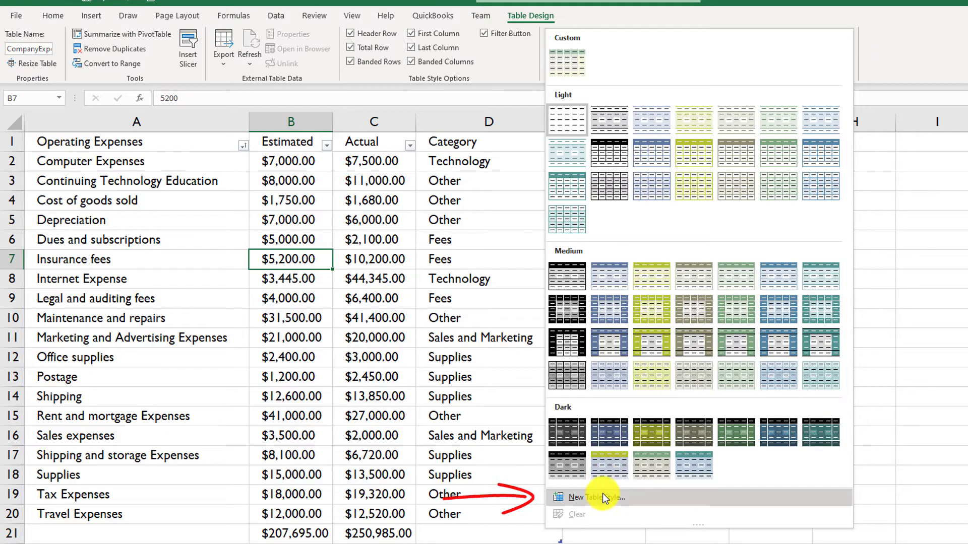
{"action": "left_click", "coordinate": [600, 497]}
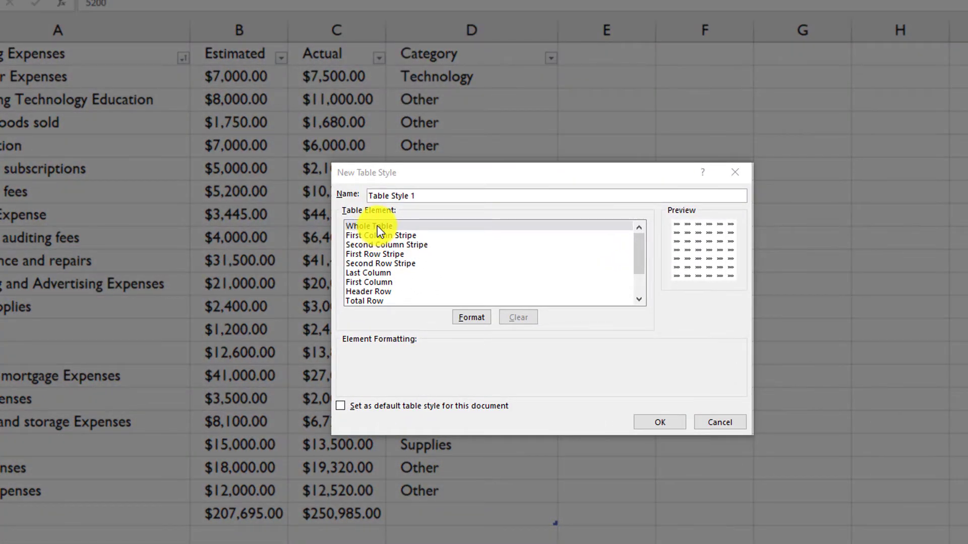
{"action": "left_click", "coordinate": [385, 235]}
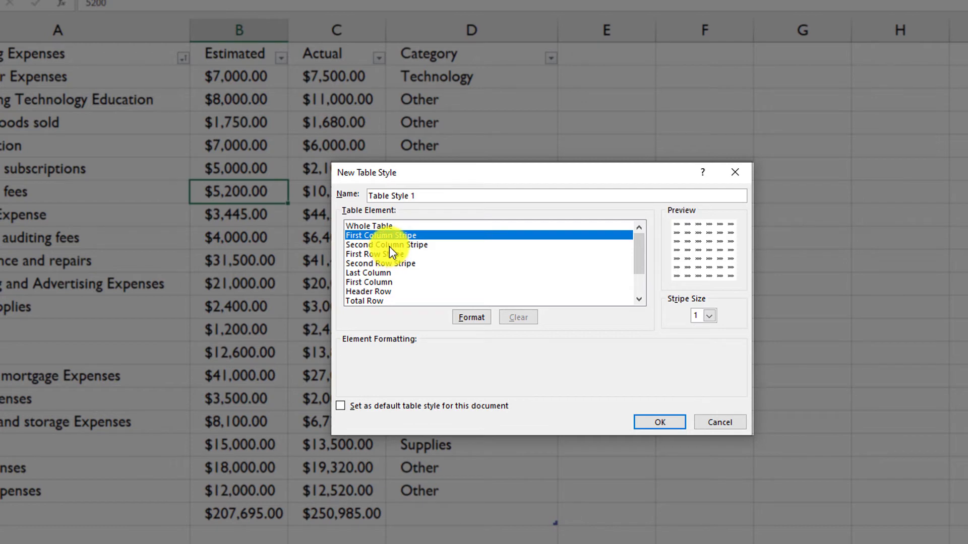
{"action": "left_click", "coordinate": [389, 245]}
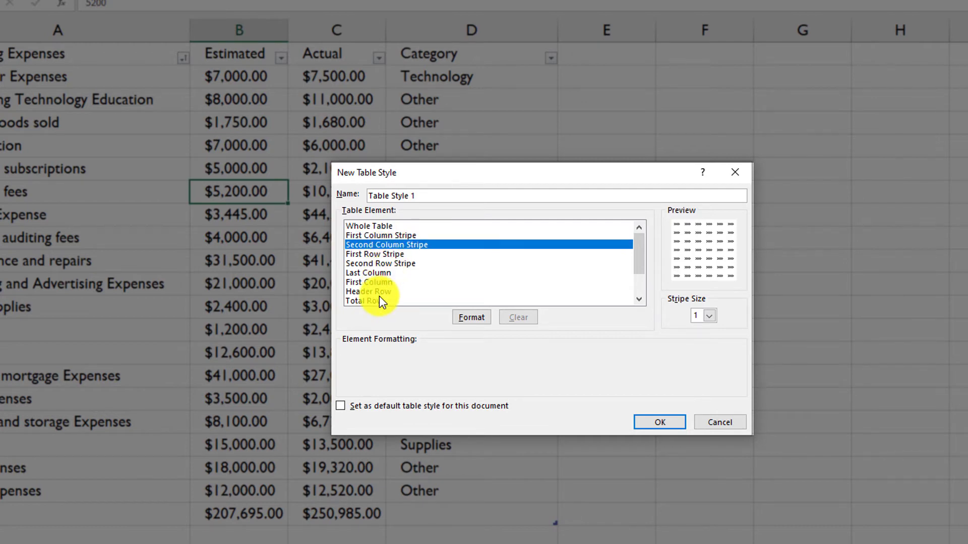
{"action": "left_click", "coordinate": [389, 253]}
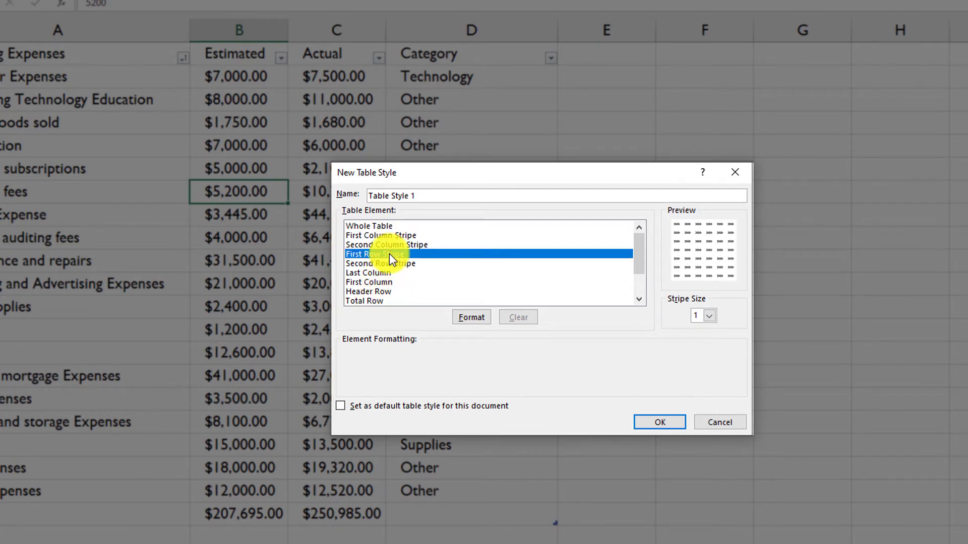
{"action": "left_click", "coordinate": [470, 318]}
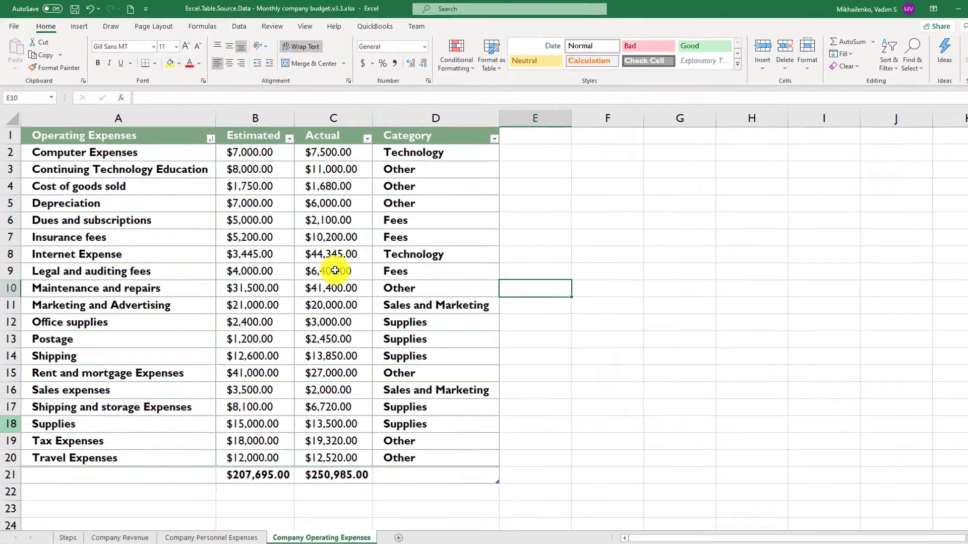
Insert a slicer for the Category column and move it to the empty area beside the table.
{"action": "left_click", "coordinate": [335, 271]}
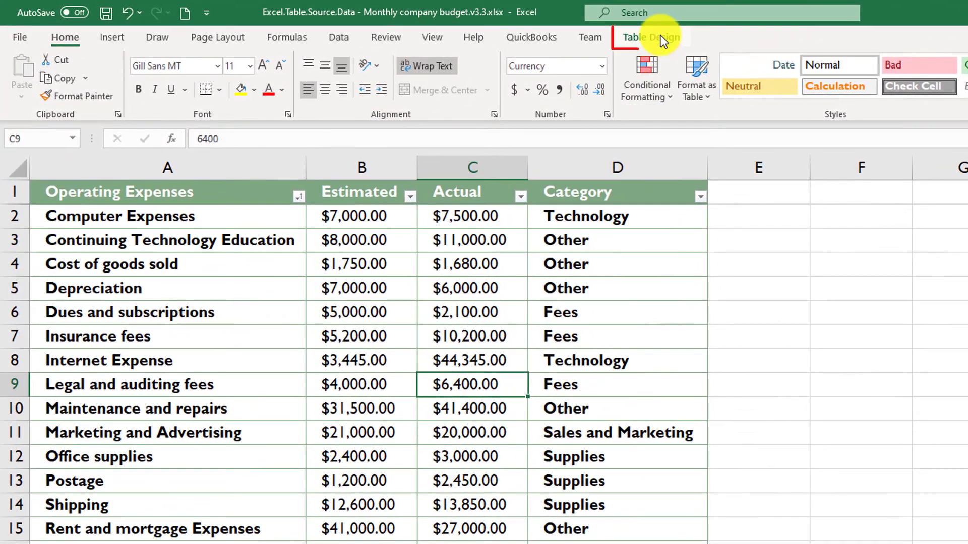
{"action": "left_click", "coordinate": [660, 37]}
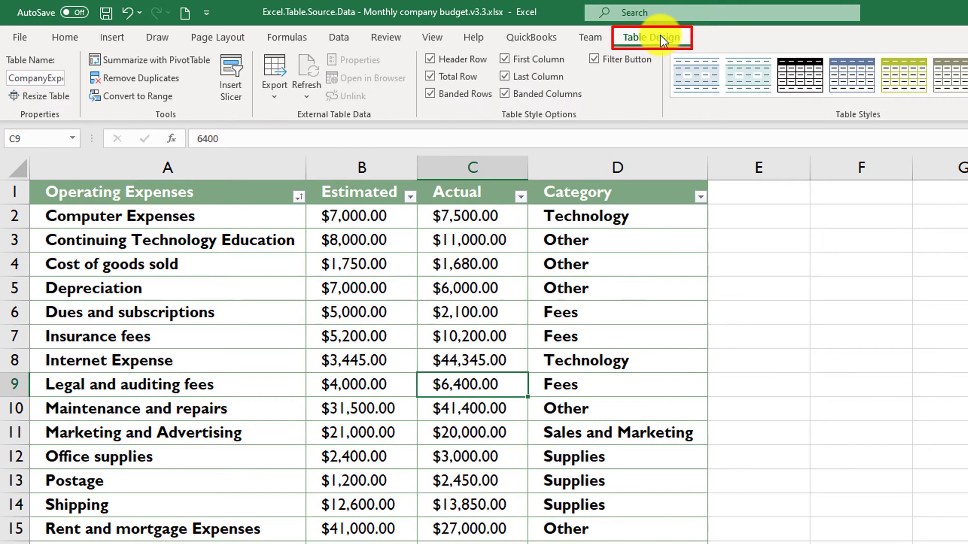
{"action": "left_click", "coordinate": [230, 81]}
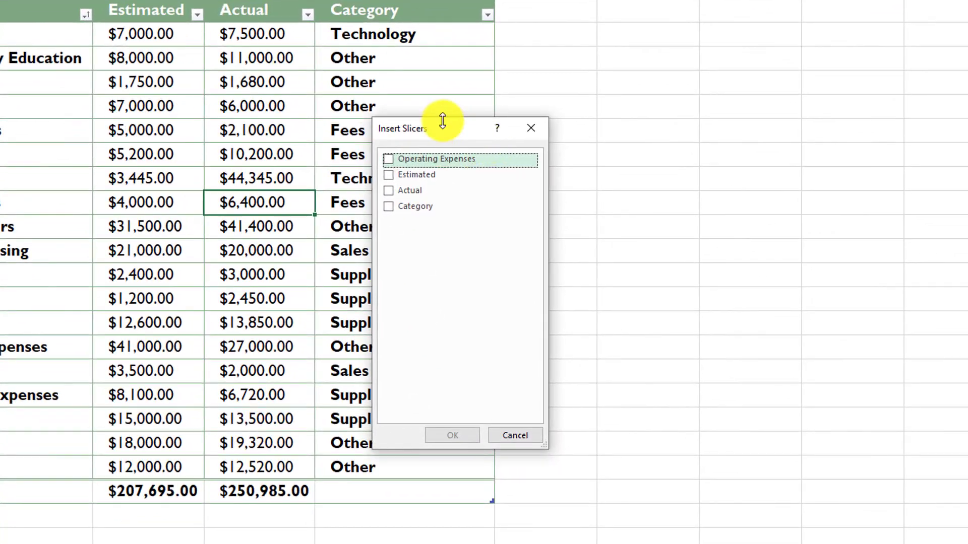
{"action": "left_click_drag", "start_coordinate": [446, 129], "coordinate": [788, 122]}
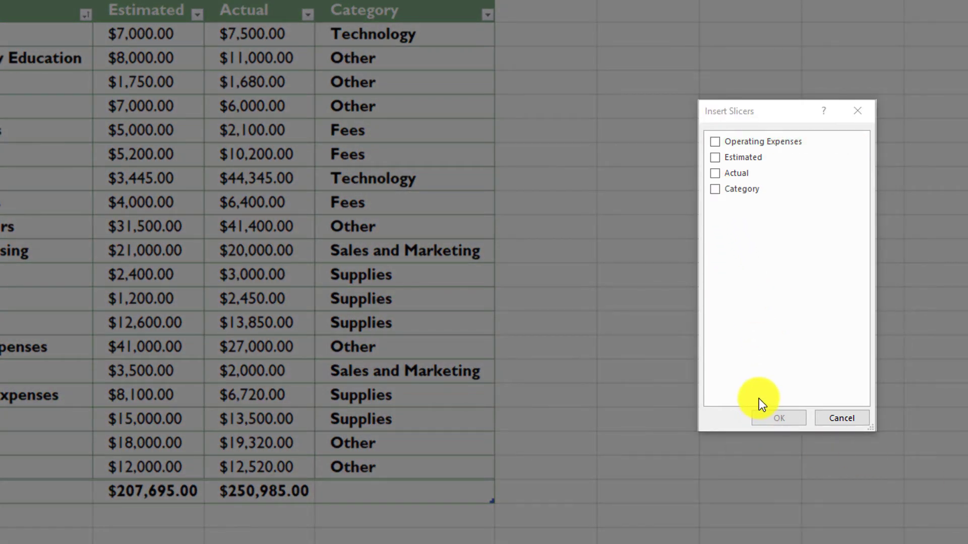
{"action": "left_click", "coordinate": [714, 190]}
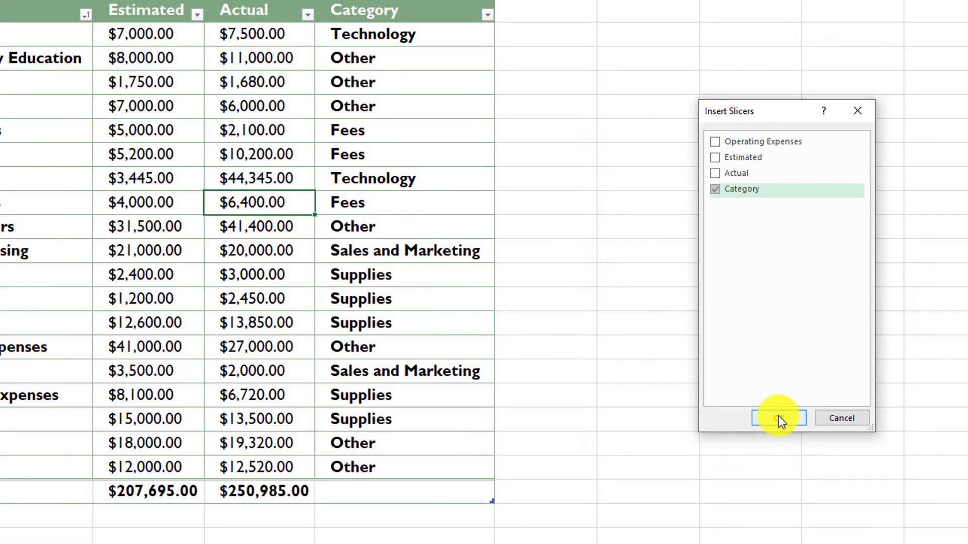
{"action": "left_click", "coordinate": [777, 418]}
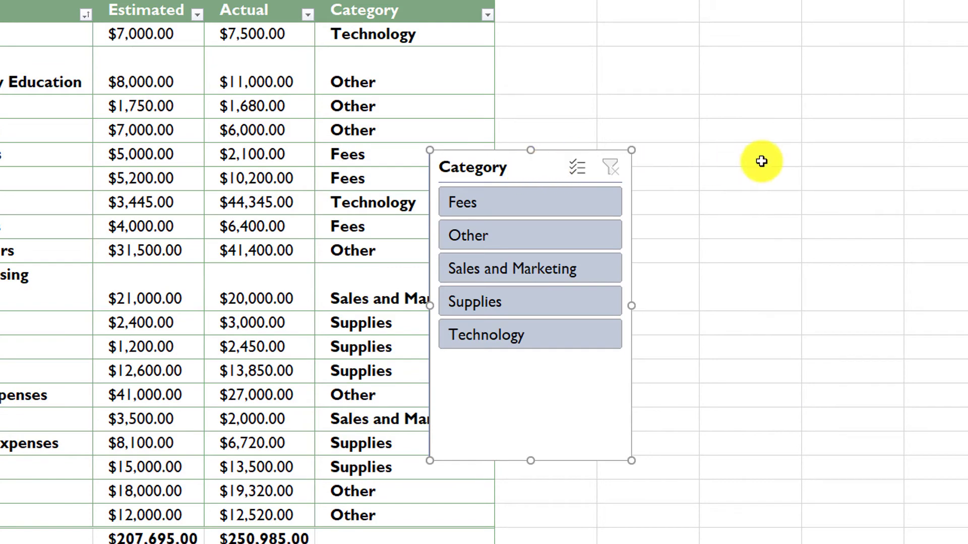
{"action": "left_click_drag", "start_coordinate": [557, 166], "coordinate": [785, 75]}
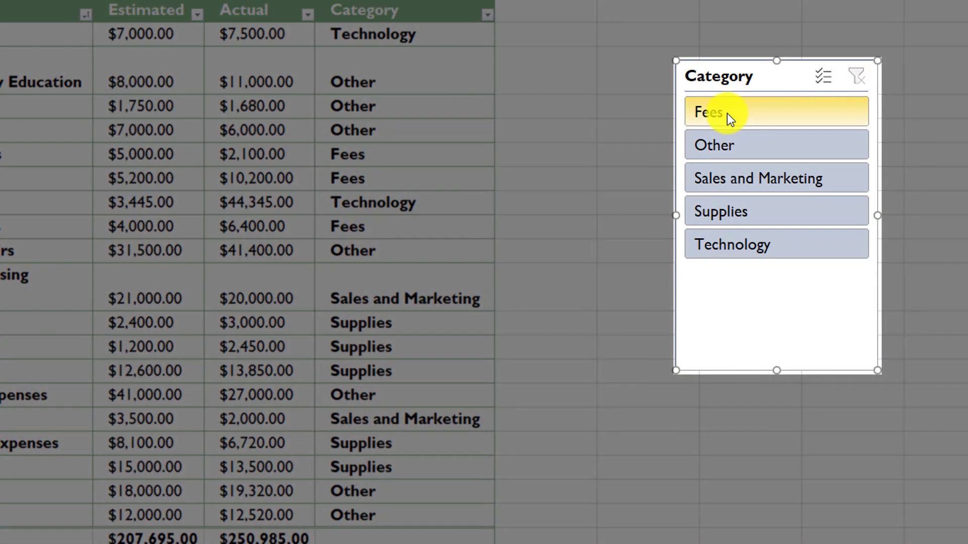
Filter the table with the slicer by Fees, by Other, and by Technology combined with Supplies and Sales and Marketing.
{"action": "left_click", "coordinate": [727, 113]}
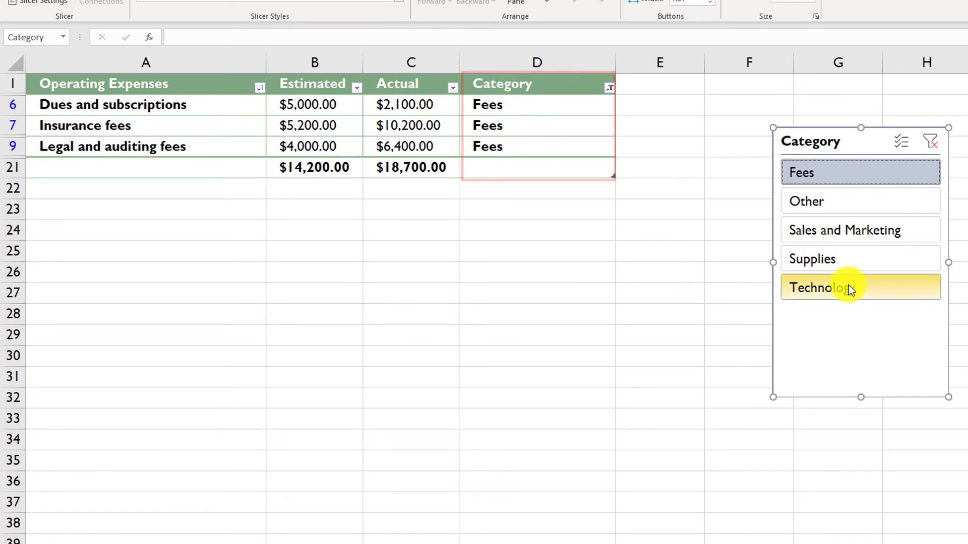
{"action": "left_click", "coordinate": [812, 201]}
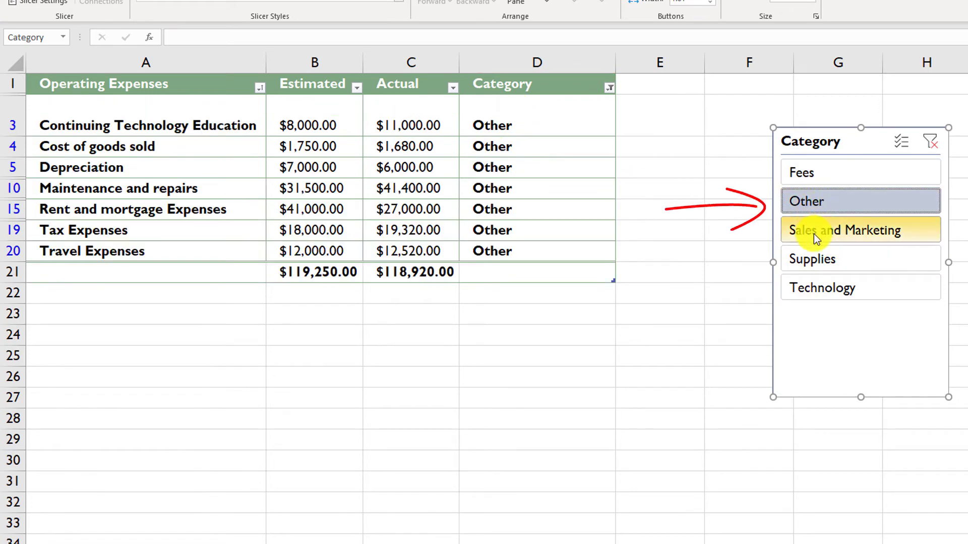
{"action": "left_click", "coordinate": [806, 285]}
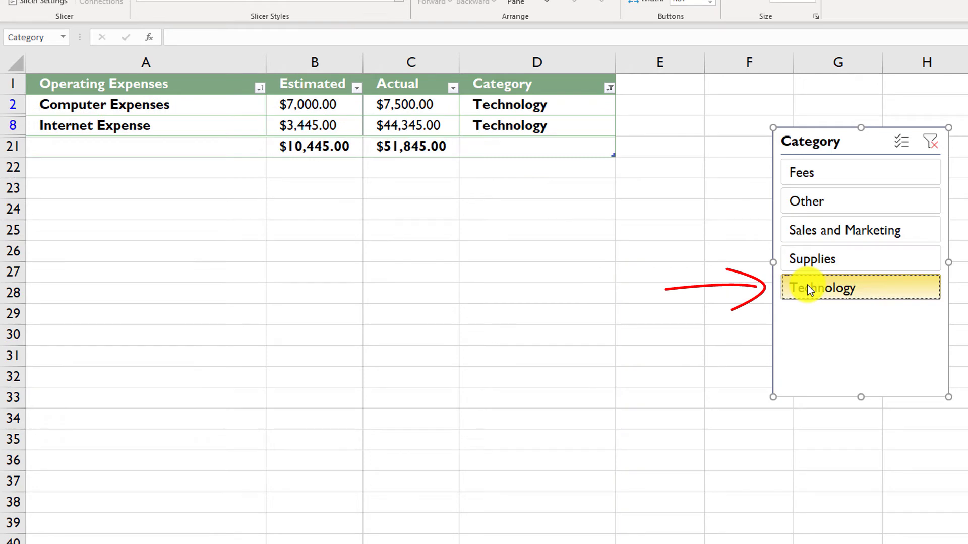
{"action": "left_click", "coordinate": [821, 259], "text": "shift"}
{"action": "left_click", "coordinate": [828, 234], "text": "shift"}
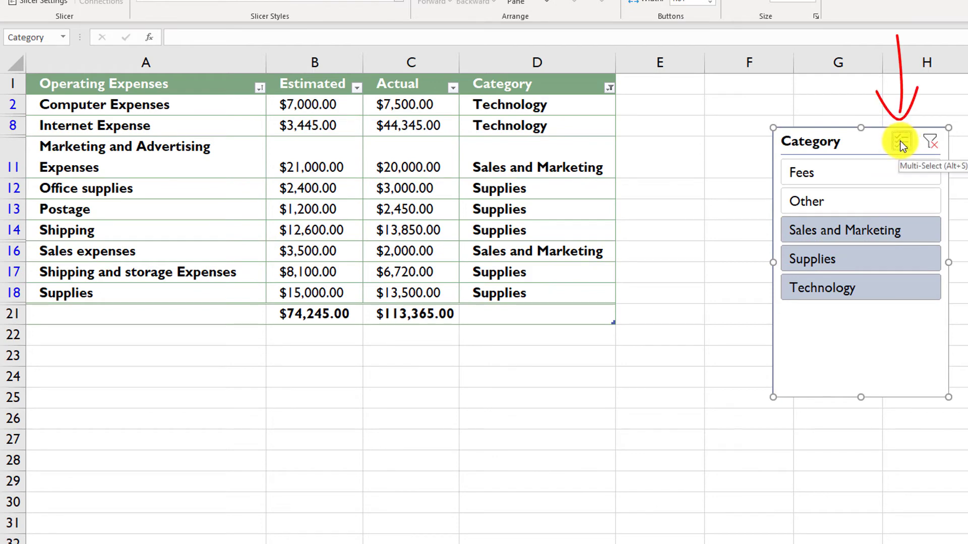
Switch the Category slicer's selection to include Other, and clear the slicer filter to show all rows.
{"action": "left_click", "coordinate": [889, 198]}
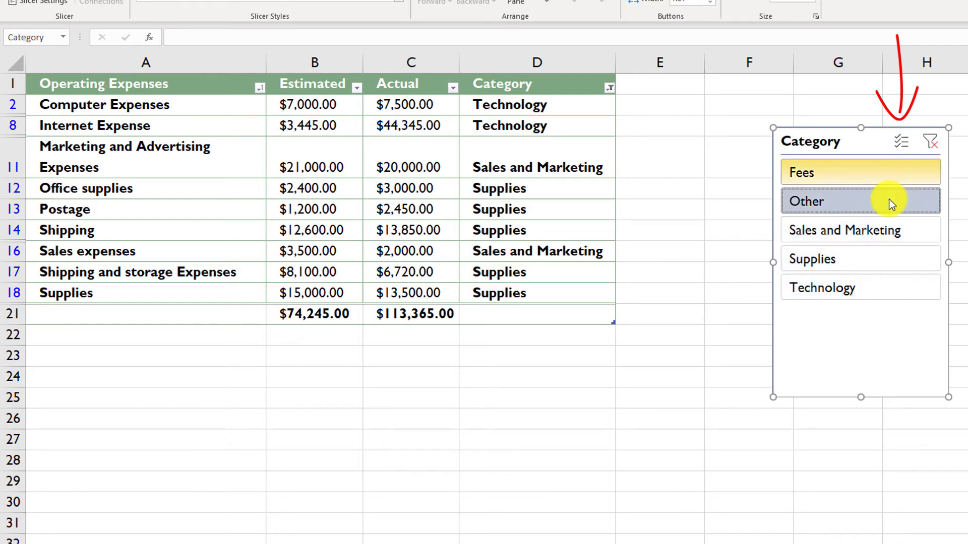
{"action": "left_click", "coordinate": [933, 144]}
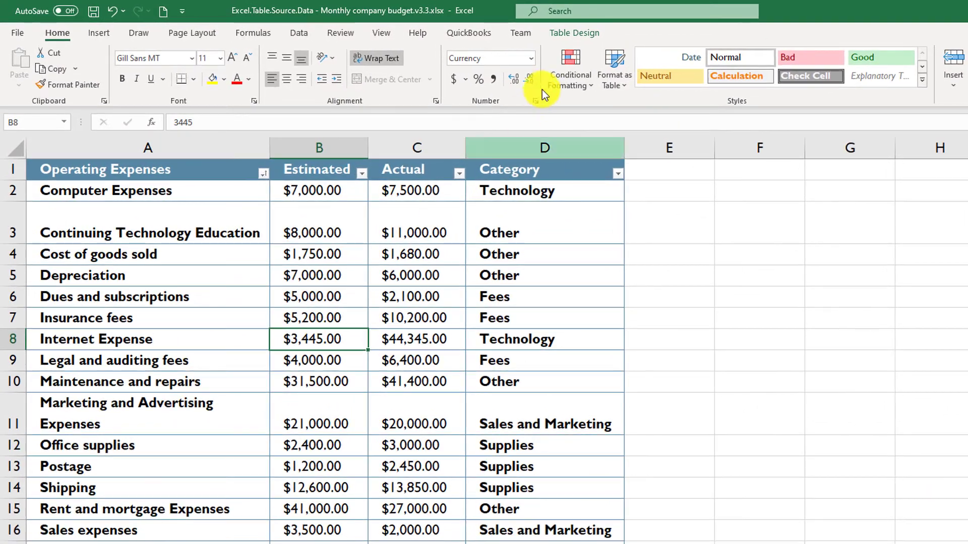
Create a PivotTable from the CompanyExpenses table on a new worksheet.
{"action": "left_click", "coordinate": [592, 34]}
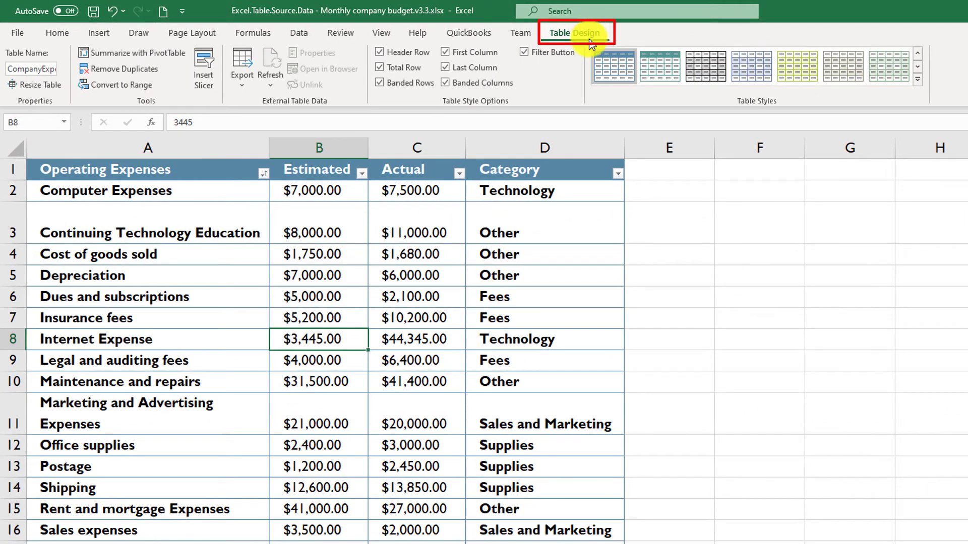
{"action": "left_click", "coordinate": [163, 53]}
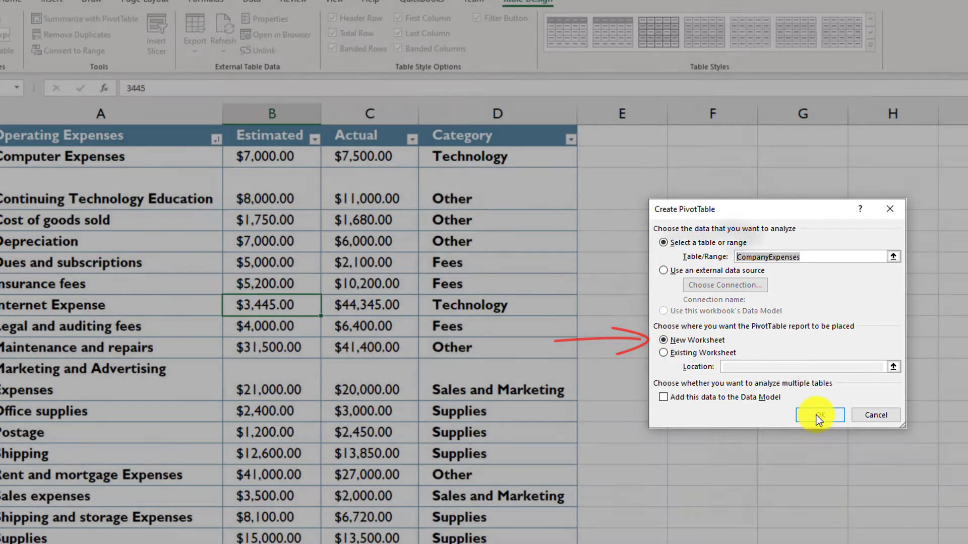
{"action": "left_click", "coordinate": [816, 415]}
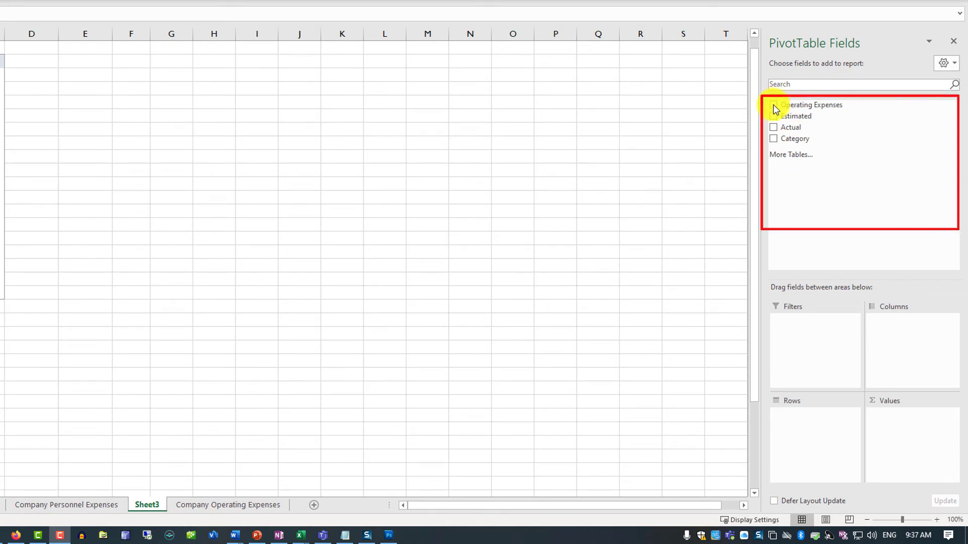
Add the Operating Expenses, Estimated, Actual and Category fields to the PivotTable.
{"action": "left_click", "coordinate": [774, 106]}
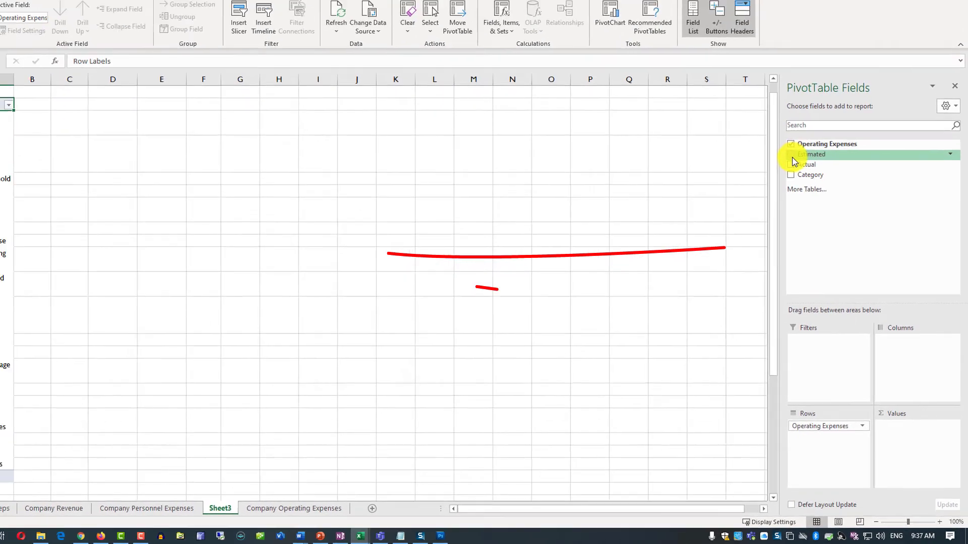
{"action": "left_click", "coordinate": [790, 153]}
{"action": "left_click", "coordinate": [789, 162]}
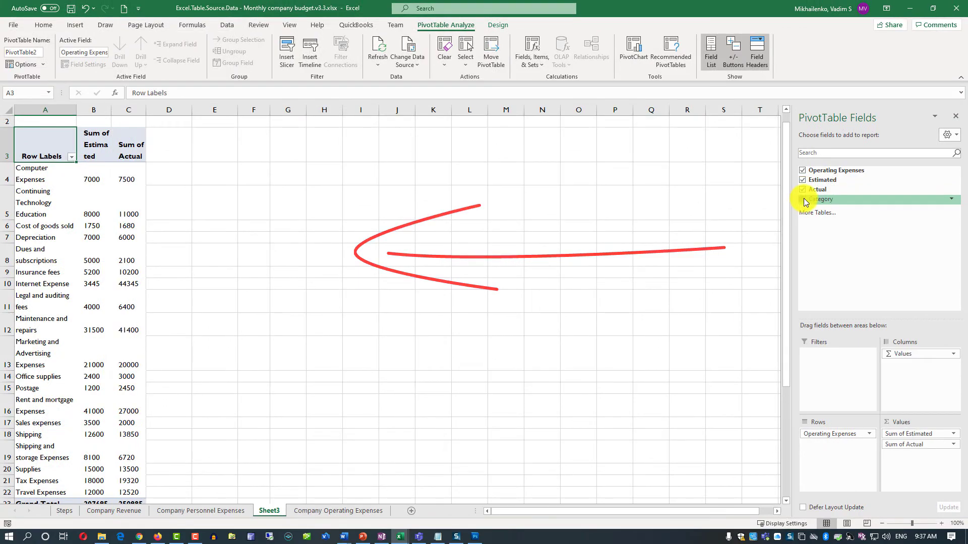
{"action": "left_click", "coordinate": [804, 201]}
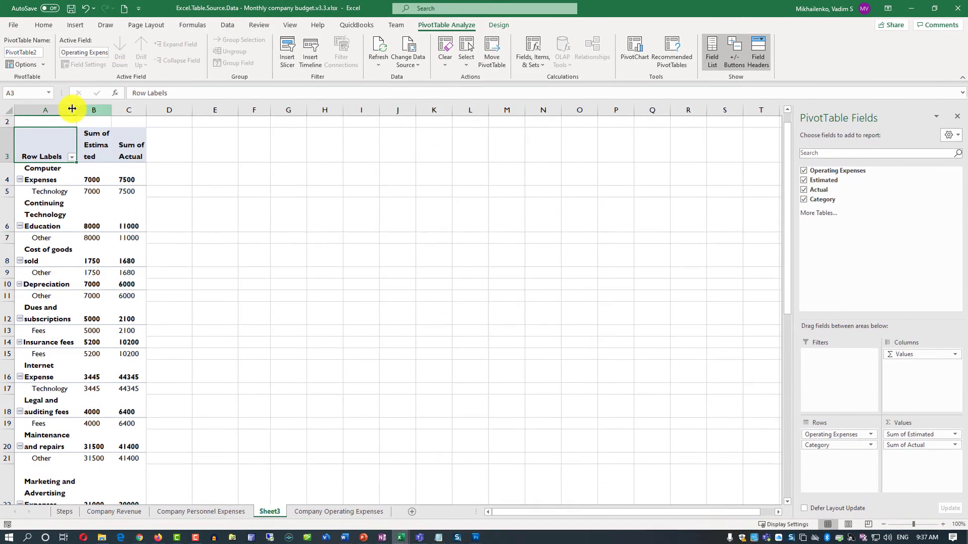
Widen the PivotTable's row label column and the Sum of Estimated and Sum of Actual columns.
{"action": "left_click_drag", "start_coordinate": [111, 110], "coordinate": [183, 124]}
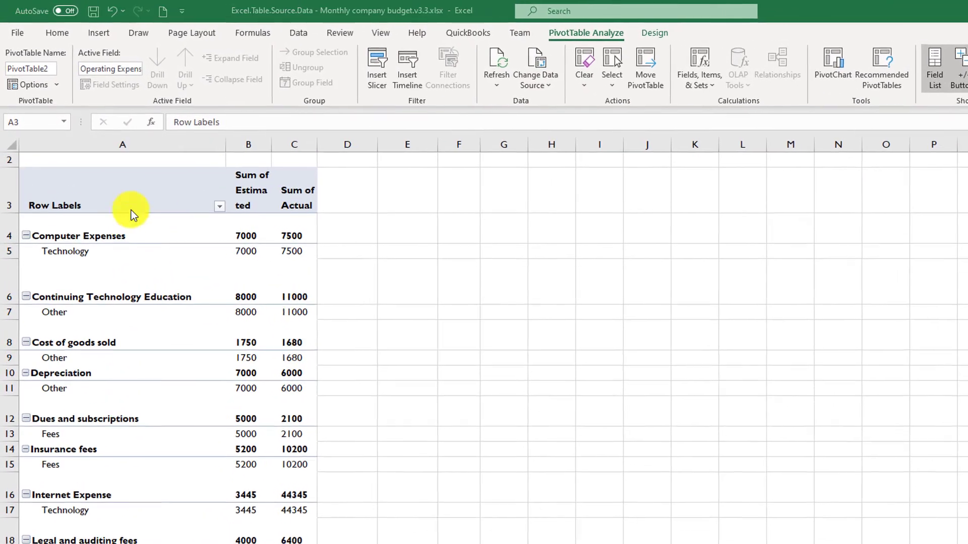
{"action": "left_click_drag", "start_coordinate": [278, 153], "coordinate": [382, 149]}
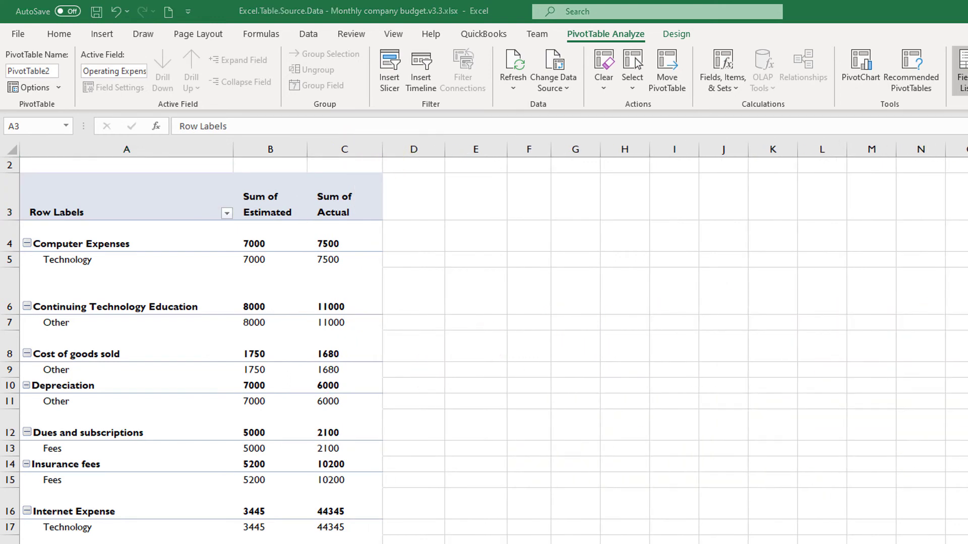
{"action": "scroll", "coordinate": [201, 353], "scroll_direction": "down", "scroll_amount": 6}
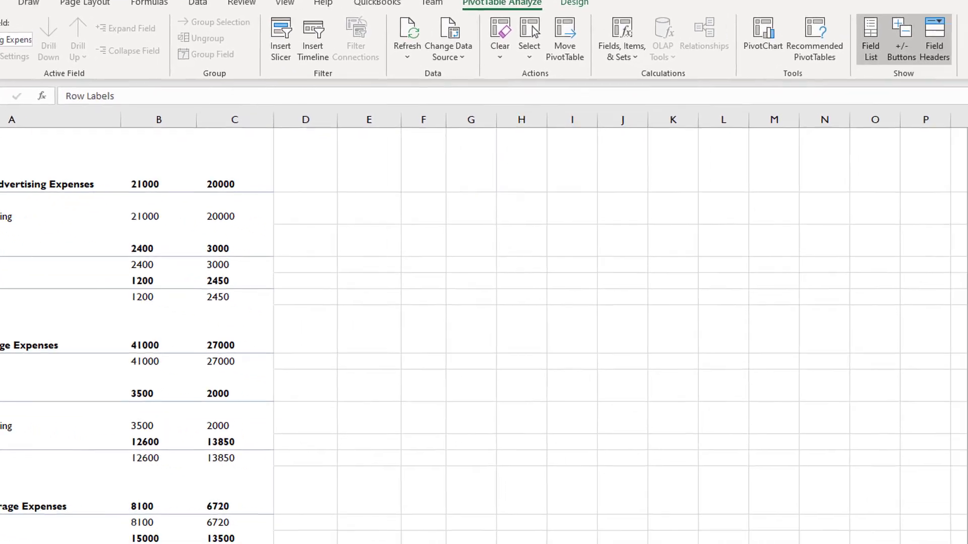
Move Category above Operating Expenses in the PivotTable's row fields to group the expenses by category.
{"action": "left_click", "coordinate": [960, 68]}
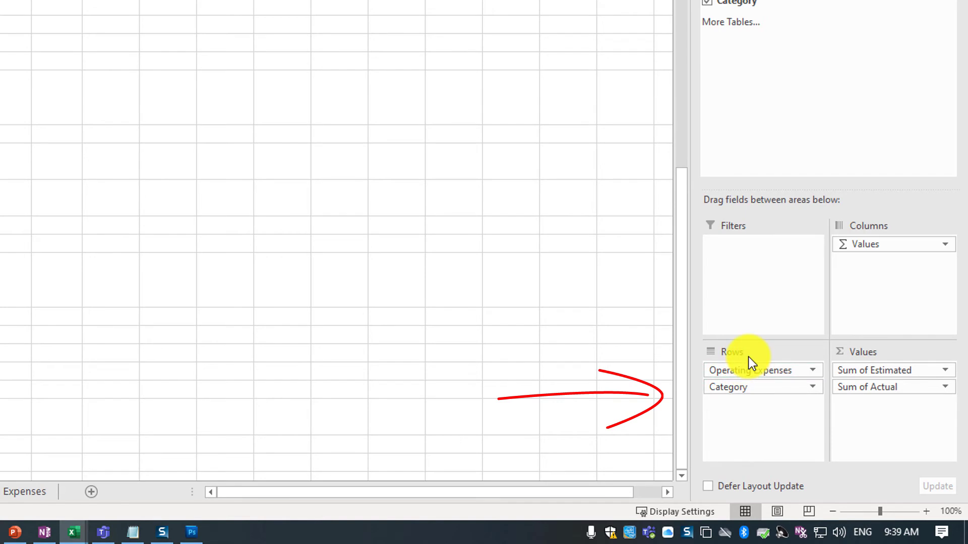
{"action": "left_click", "coordinate": [742, 389]}
{"action": "left_click_drag", "start_coordinate": [756, 389], "coordinate": [759, 374]}
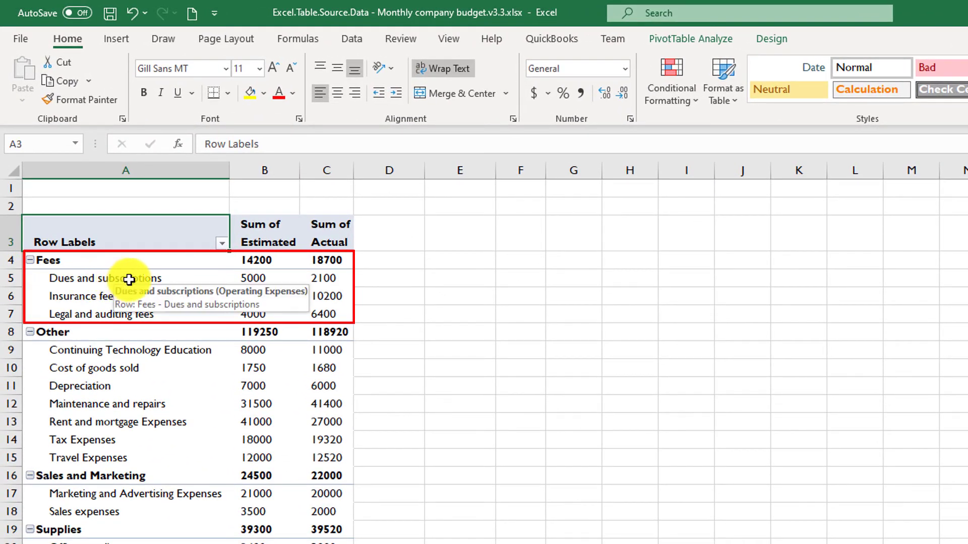
{"action": "left_click_drag", "start_coordinate": [131, 280], "coordinate": [128, 314]}
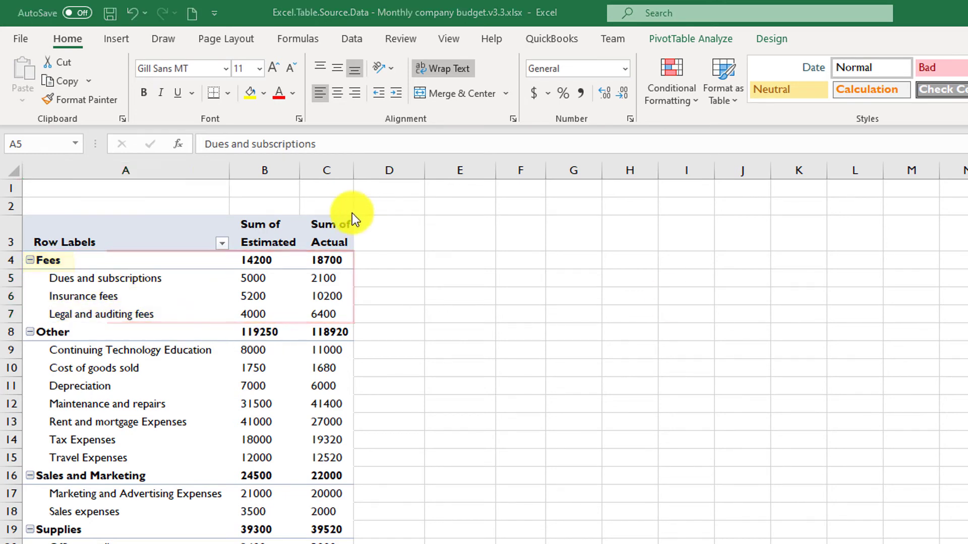
Apply the Accounting number format to the PivotTable's Sum of Estimated and Sum of Actual columns.
{"action": "left_click", "coordinate": [262, 233]}
{"action": "left_click_drag", "start_coordinate": [263, 233], "coordinate": [327, 542]}
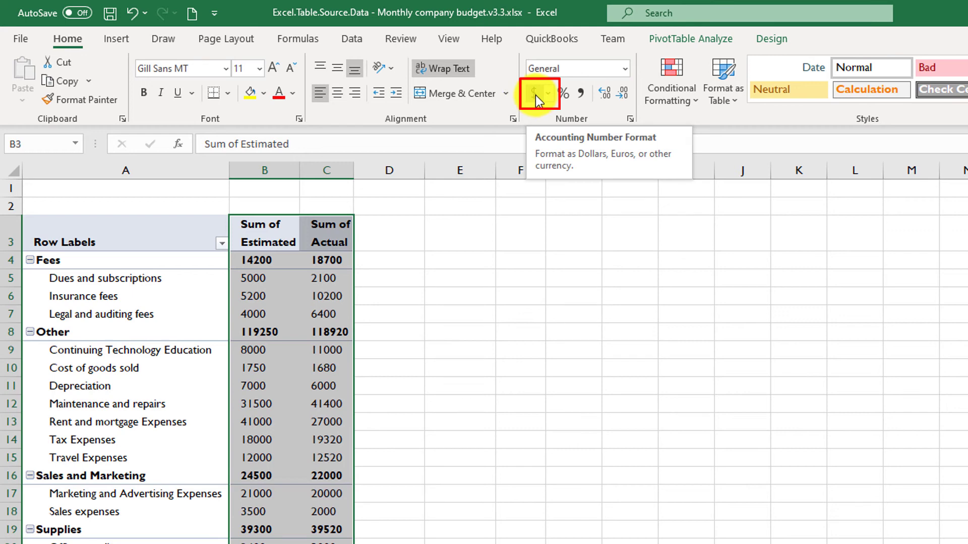
{"action": "left_click", "coordinate": [535, 95]}
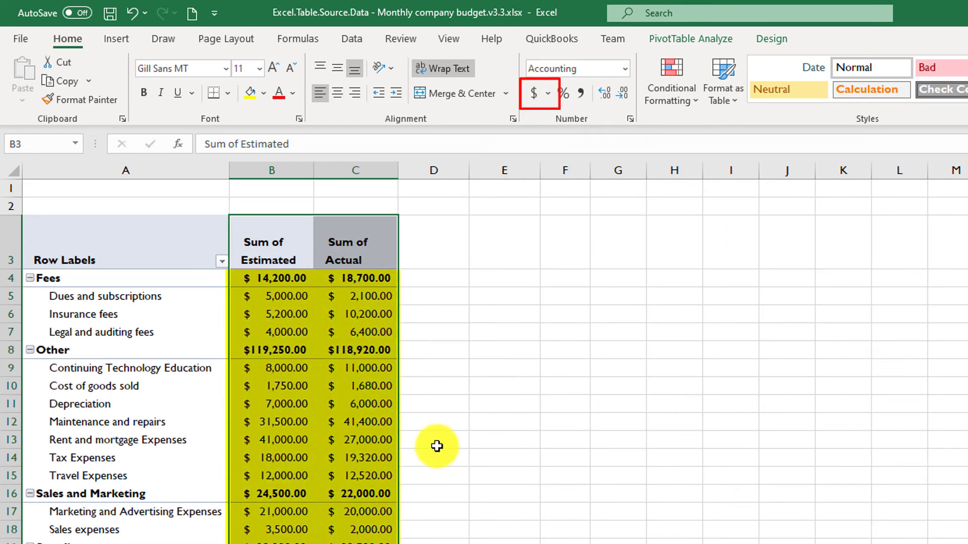
{"action": "mouse_move", "coordinate": [278, 280]}
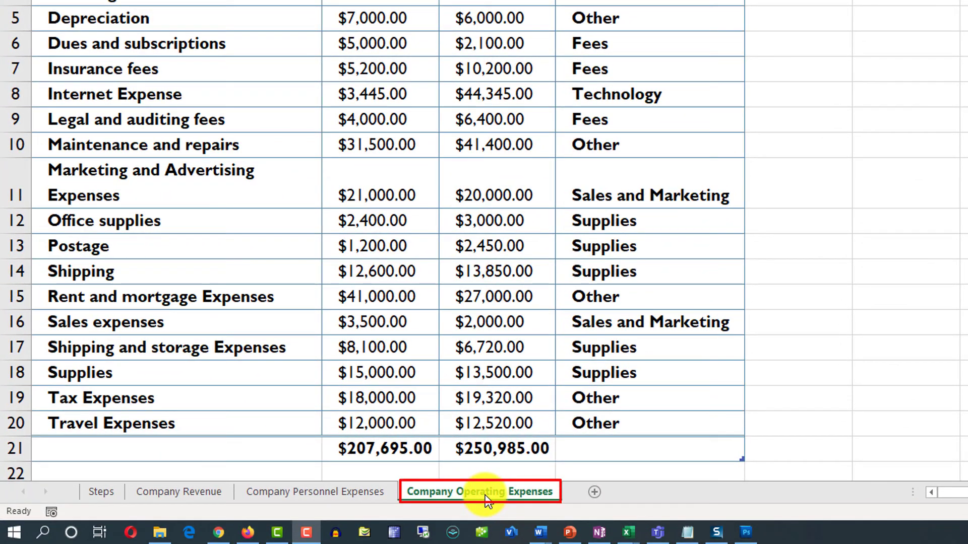
Create a copy of the Company Operating Expenses sheet and place it before the original sheet.
{"action": "right_click", "coordinate": [485, 496]}
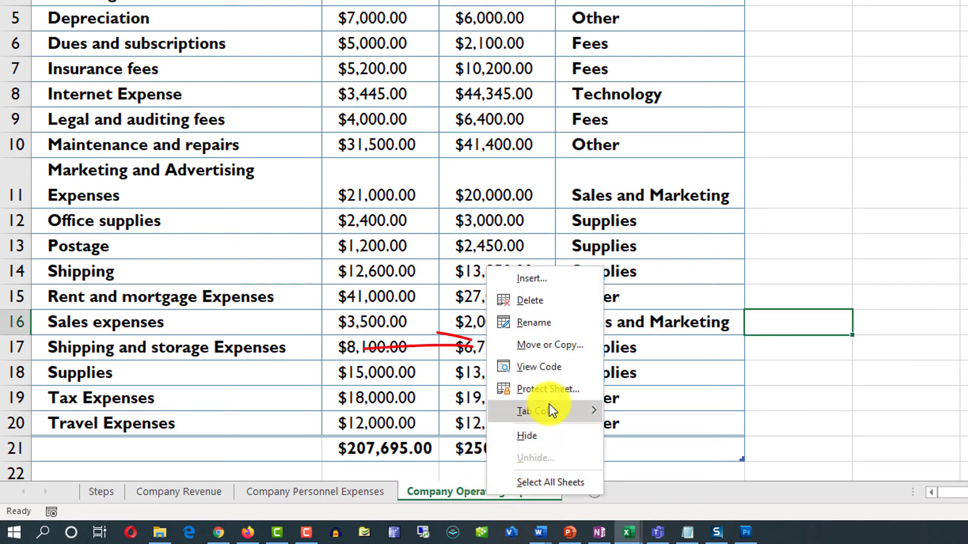
{"action": "left_click", "coordinate": [555, 346]}
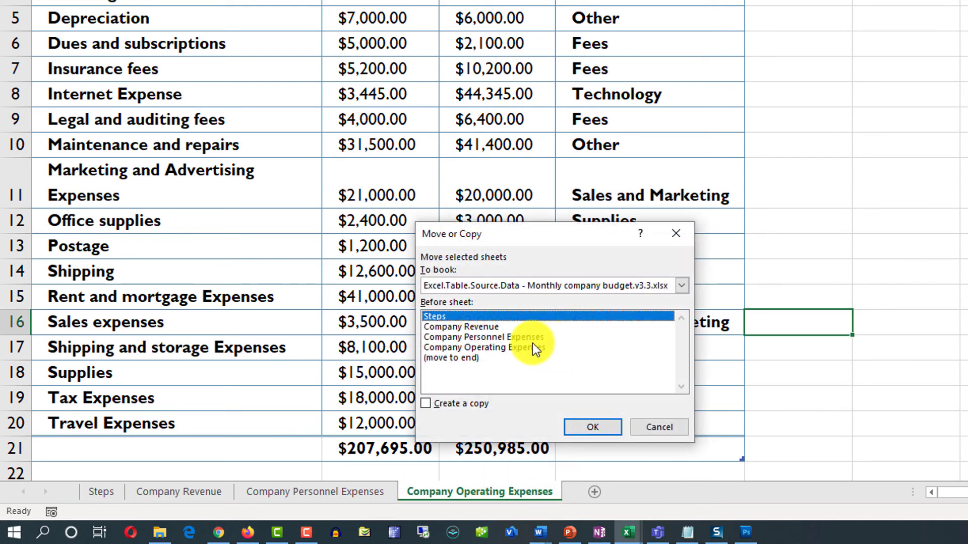
{"action": "left_click", "coordinate": [490, 348]}
{"action": "left_click", "coordinate": [427, 404]}
{"action": "left_click", "coordinate": [598, 428]}
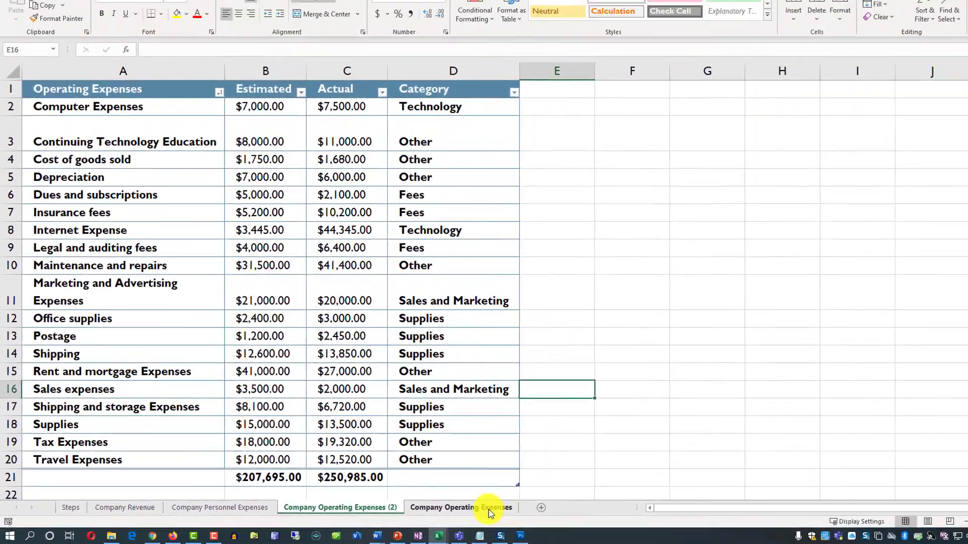
Check the full table name of the expense table on the original Company Operating Expenses sheet.
{"action": "left_click", "coordinate": [617, 495]}
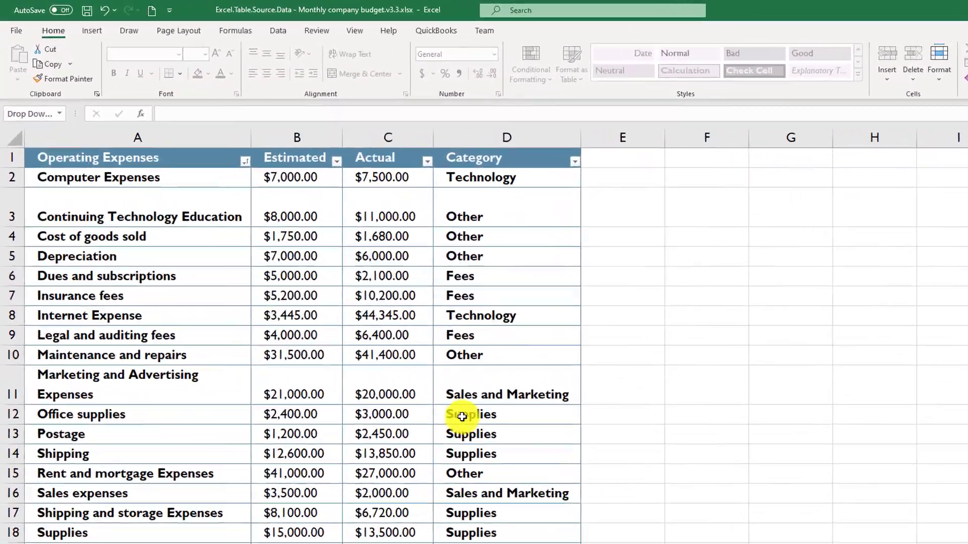
{"action": "left_click", "coordinate": [383, 339]}
{"action": "left_click", "coordinate": [666, 37]}
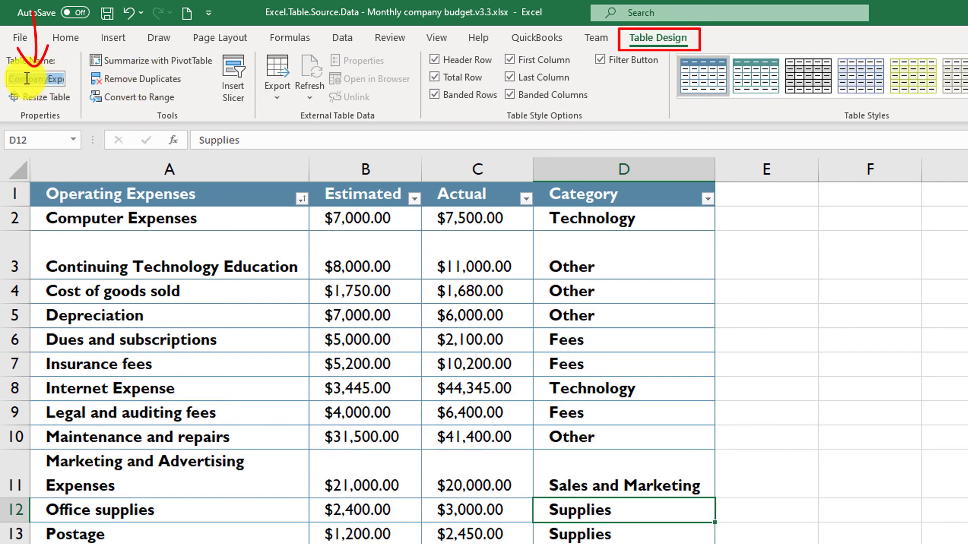
{"action": "left_click_drag", "start_coordinate": [24, 80], "coordinate": [82, 84]}
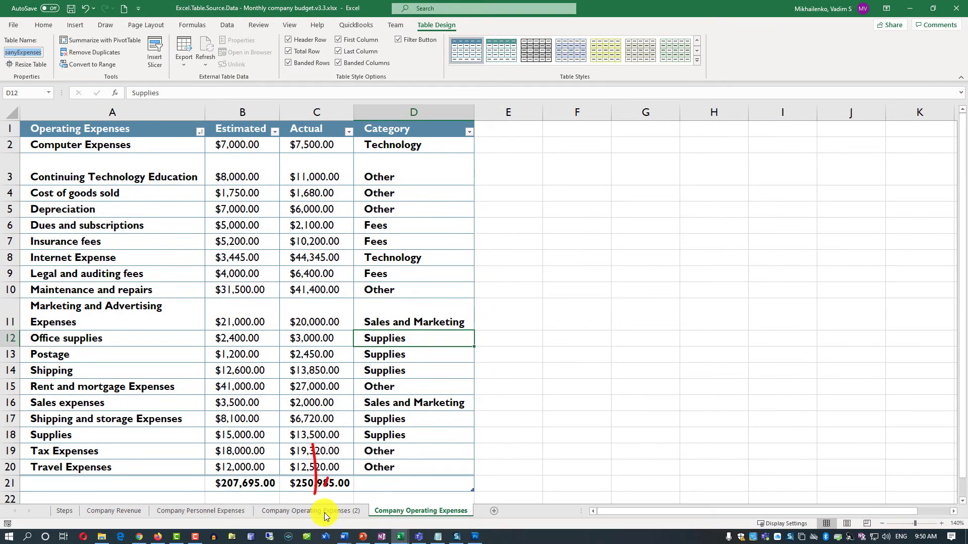
Check the full table name of the duplicated table on the Company Operating Expenses (2) sheet.
{"action": "left_click", "coordinate": [325, 512]}
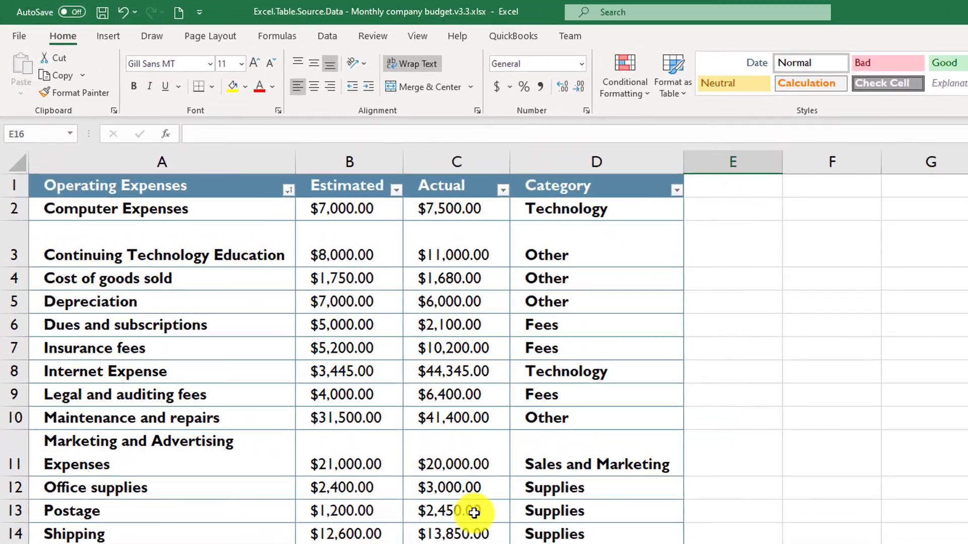
{"action": "left_click", "coordinate": [326, 363]}
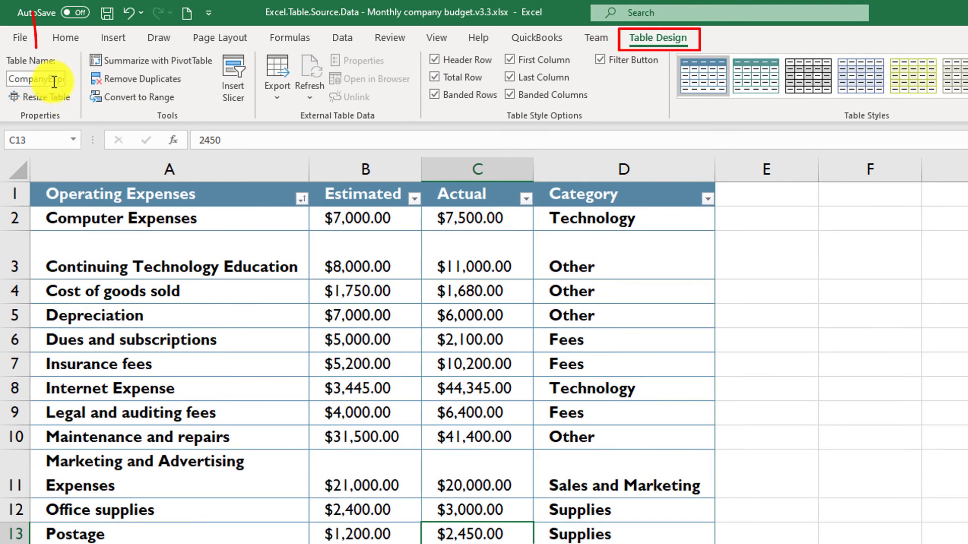
{"action": "left_click_drag", "start_coordinate": [41, 78], "coordinate": [90, 84]}
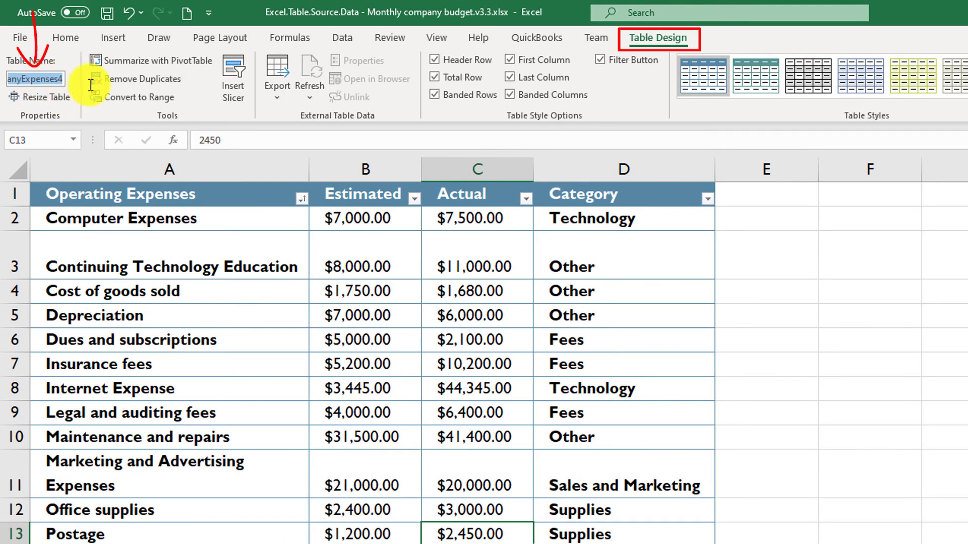
{"action": "left_click", "coordinate": [60, 80]}
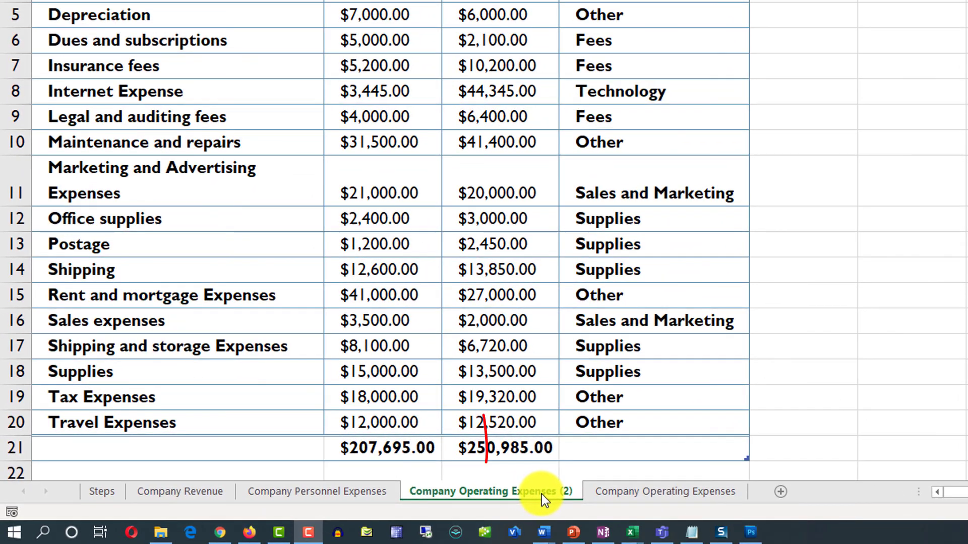
Delete the Company Operating Expenses (2) sheet.
{"action": "right_click", "coordinate": [546, 492]}
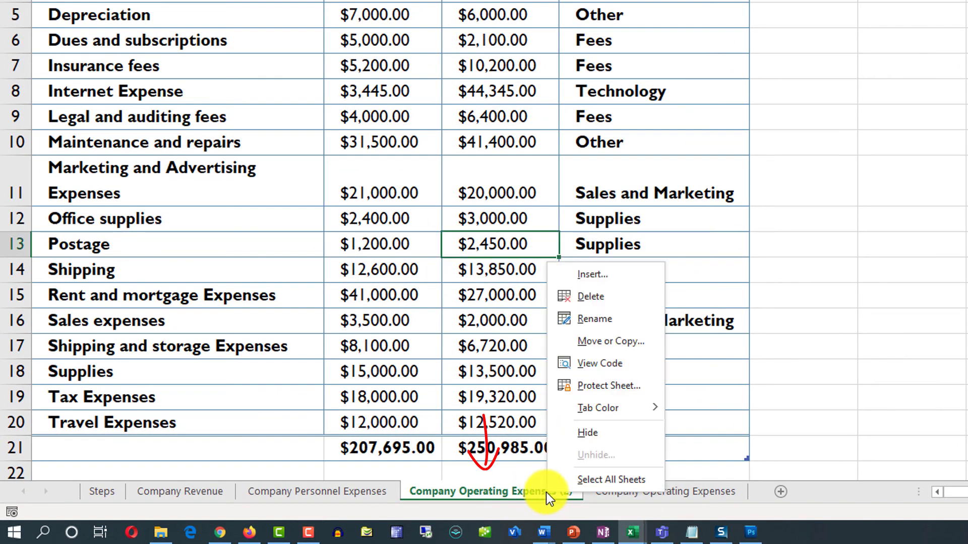
{"action": "left_click", "coordinate": [598, 303]}
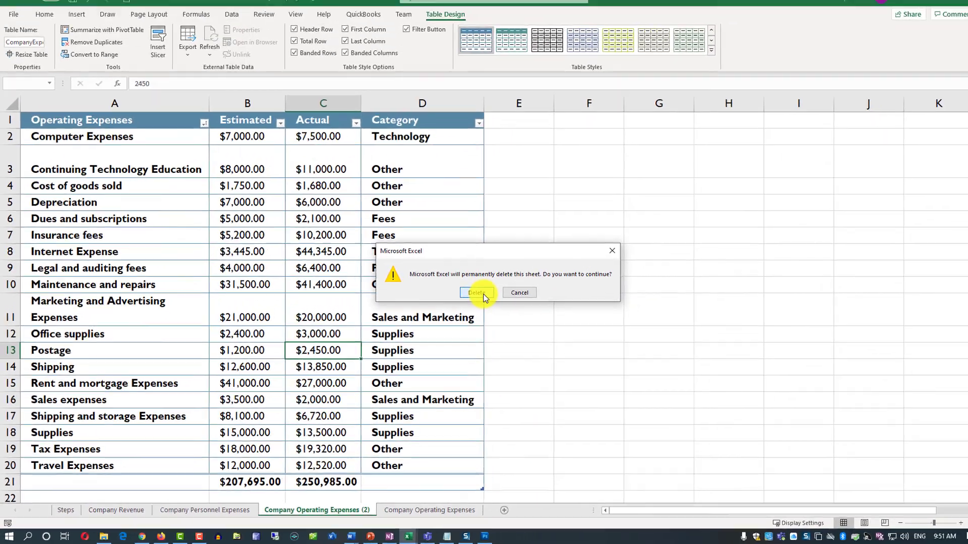
{"action": "left_click", "coordinate": [751, 154]}
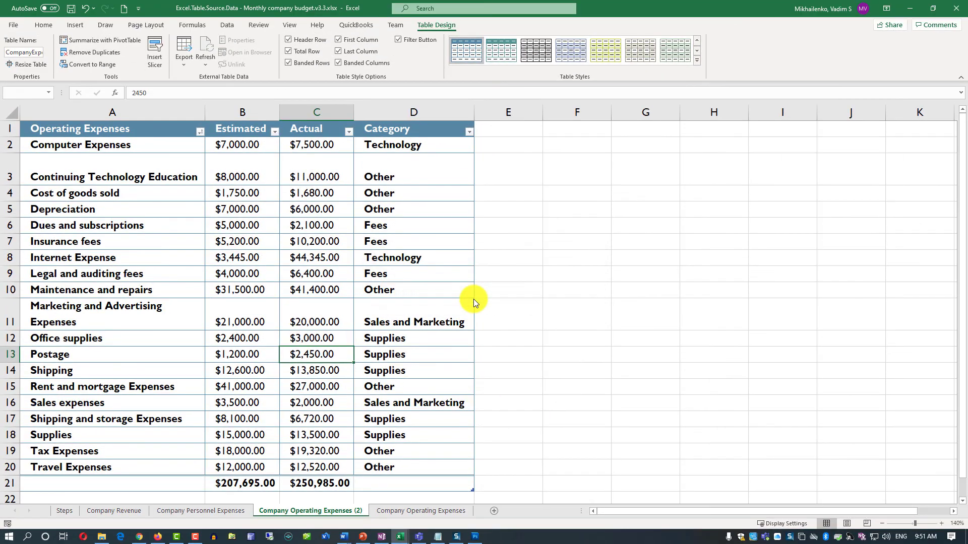